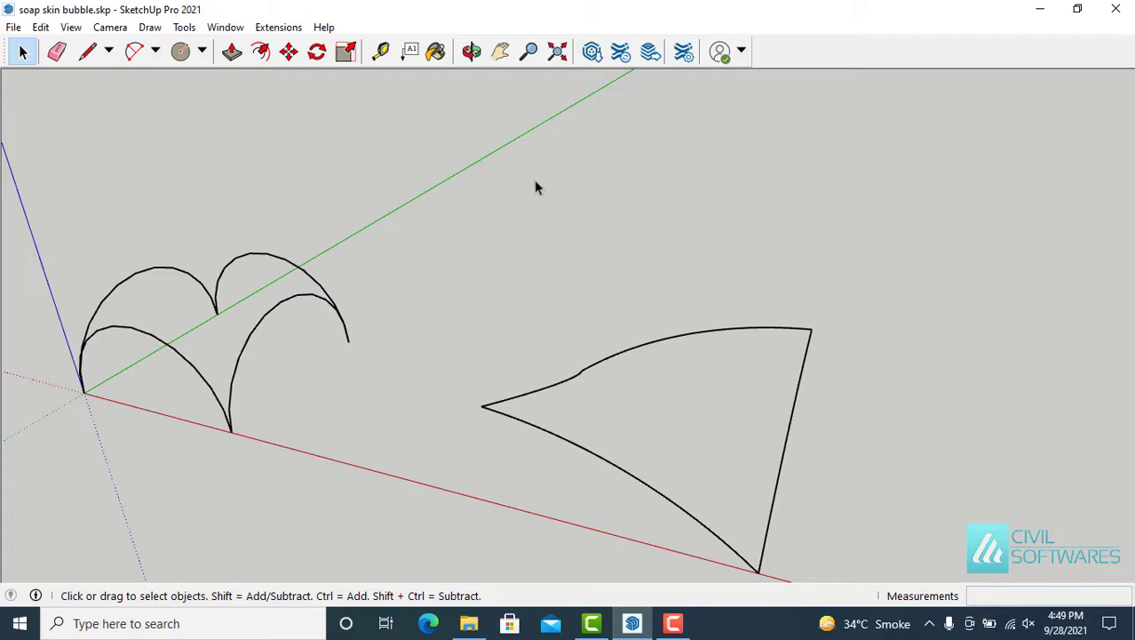
- Search the Extension Warehouse for soap skin bubble and open the Soap Skin & Bubble extension page
click(622, 54)
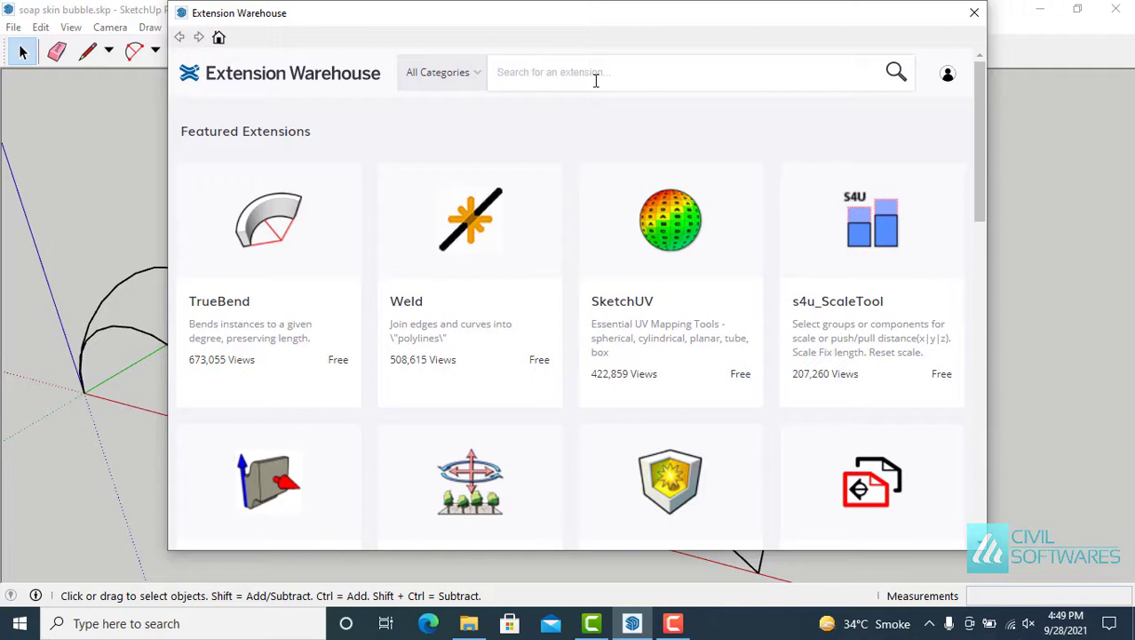
text(soap)
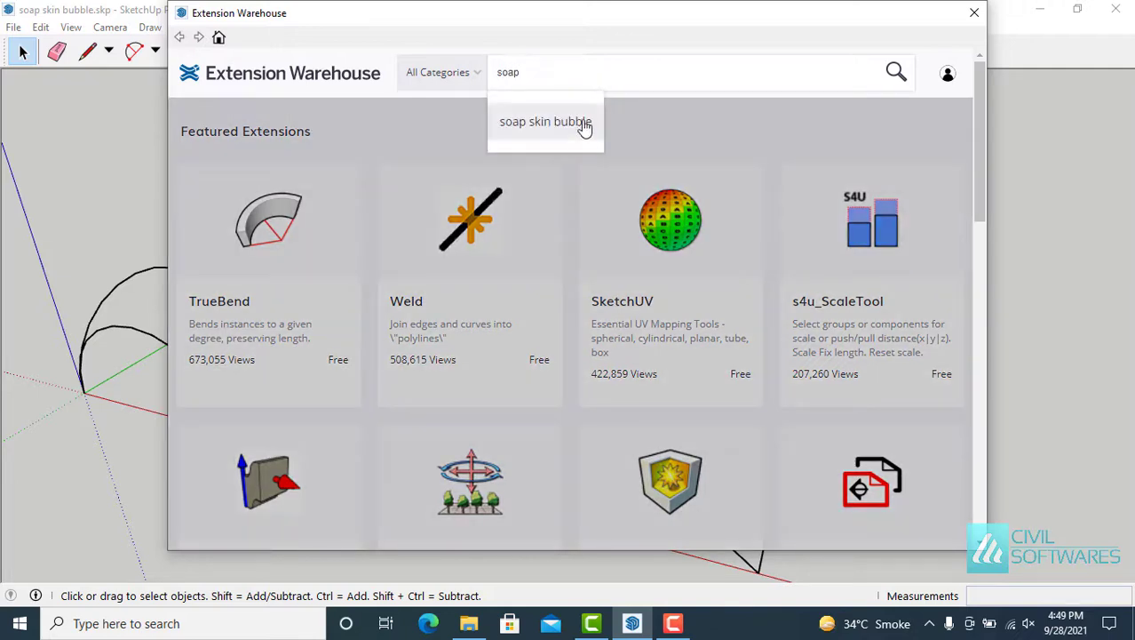
click(583, 130)
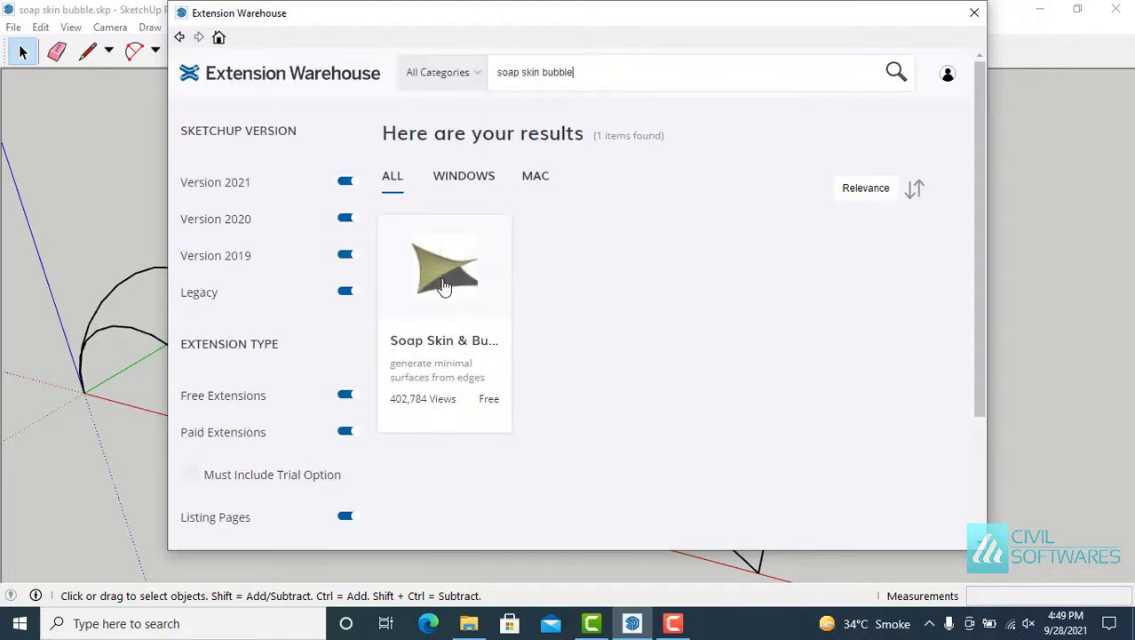
click(442, 284)
- Install the Soap Skin & Bubble extension, allowing it file system access
scroll(442, 278, down, 5)
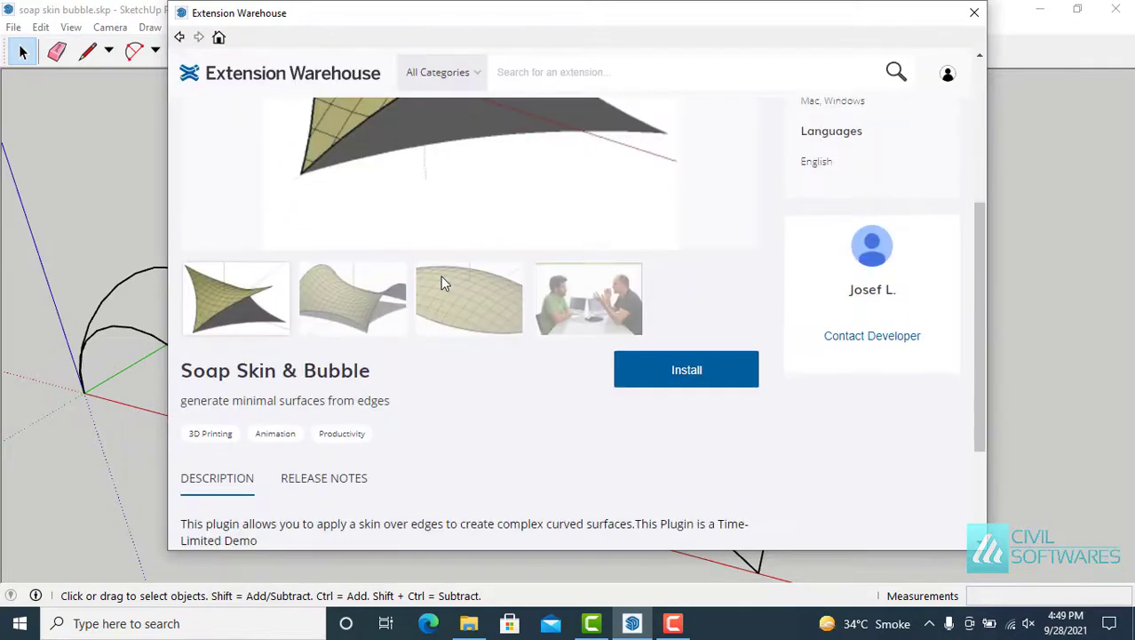
click(661, 330)
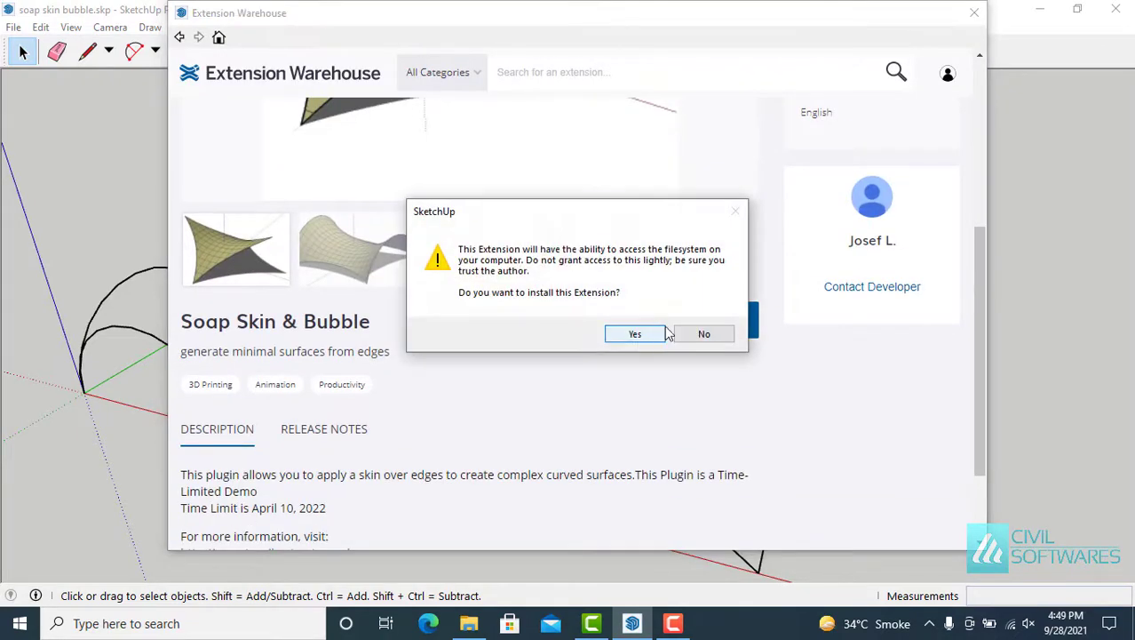
click(634, 337)
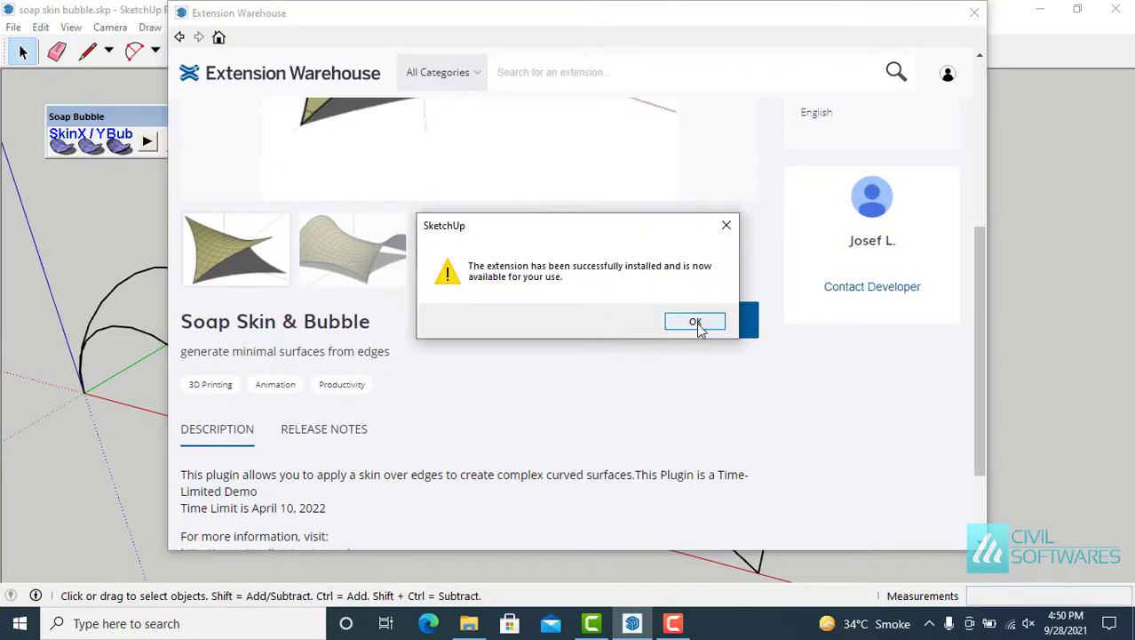
click(697, 325)
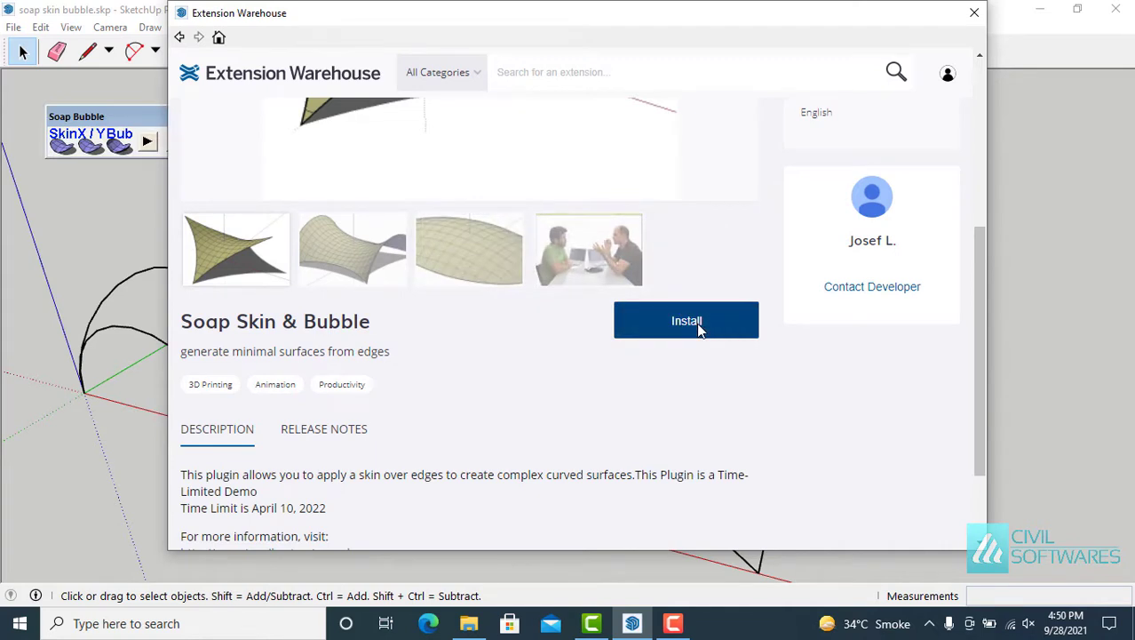
- Close the Extension Warehouse and dock the Soap Bubble toolbar alongside the existing tools
click(974, 14)
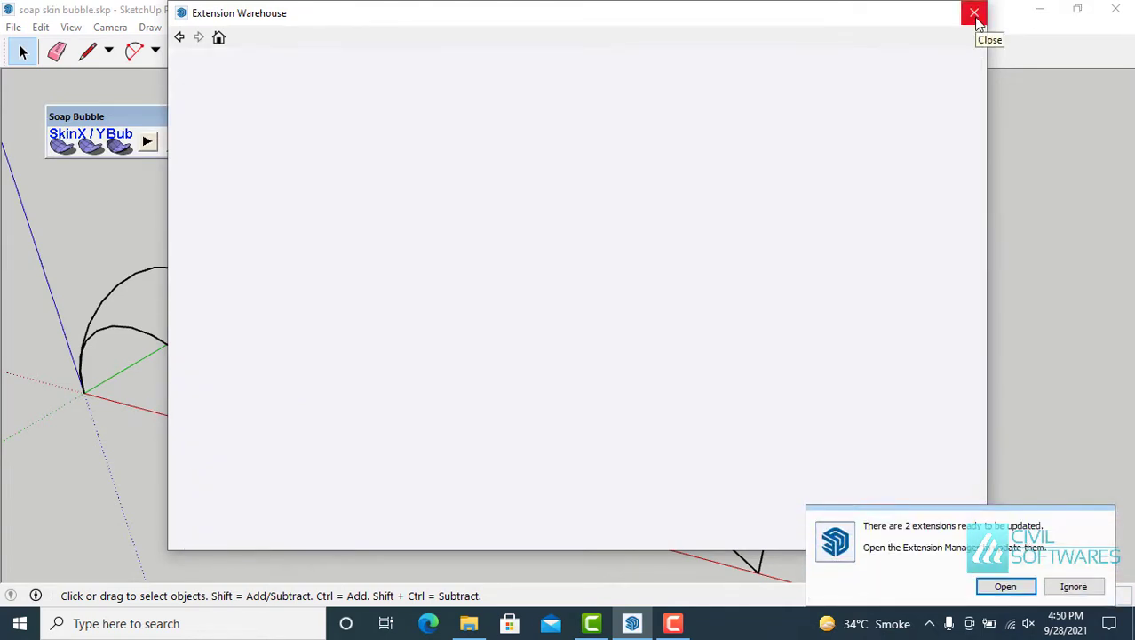
click(974, 14)
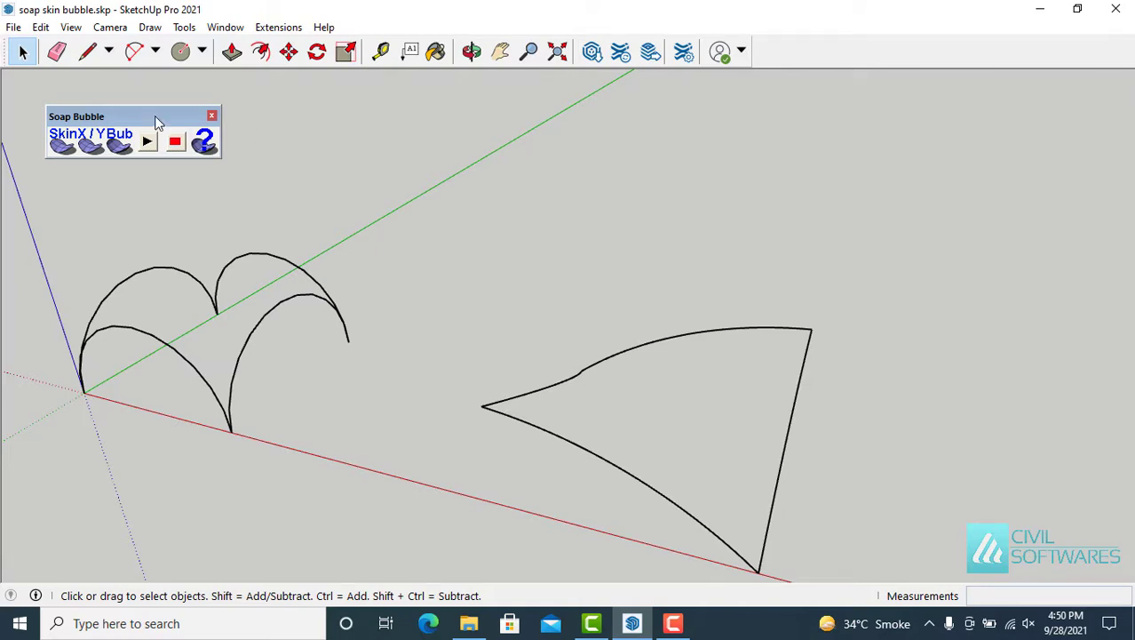
drag(154, 123, 861, 57)
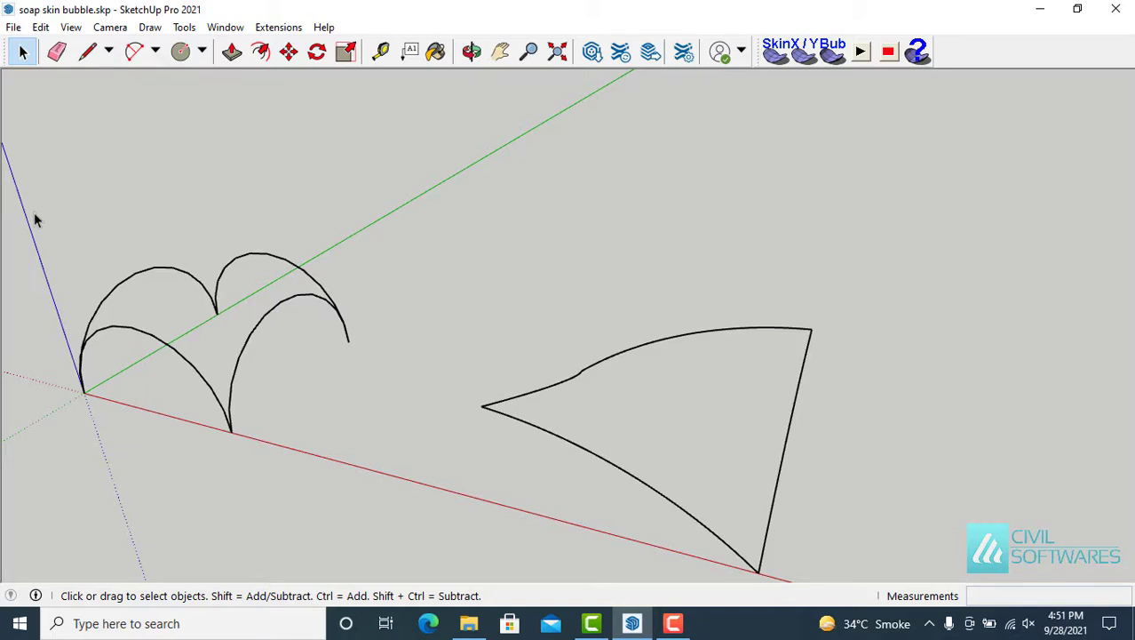
- Generate a soap skin with 30 net divisions over the four connected arches near the origin, and leave the tool
drag(34, 214, 391, 469)
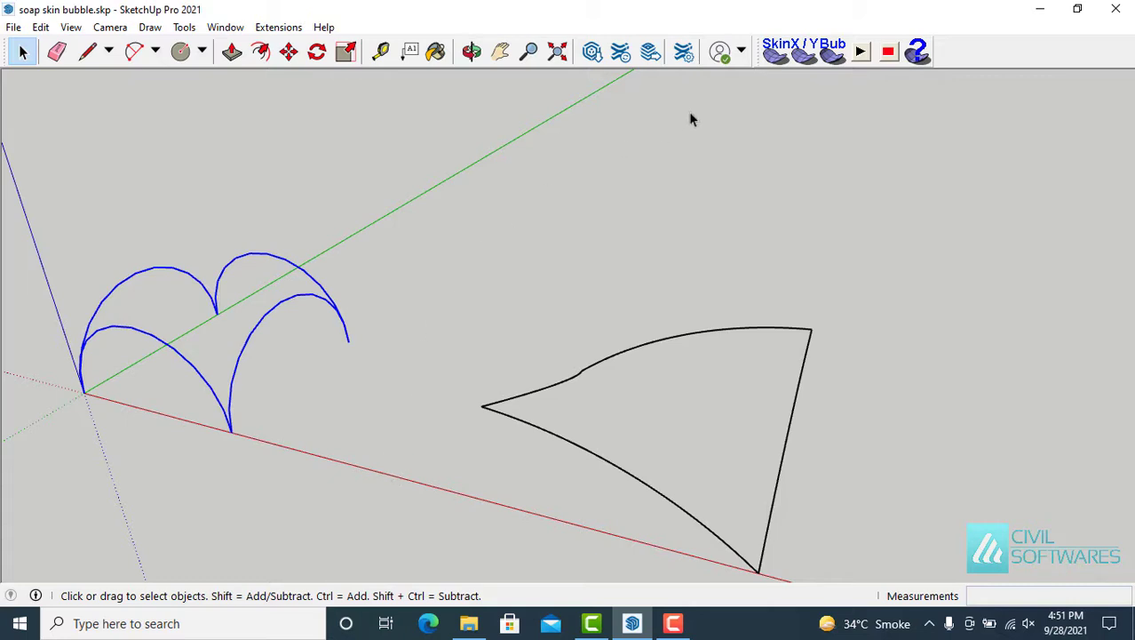
click(773, 55)
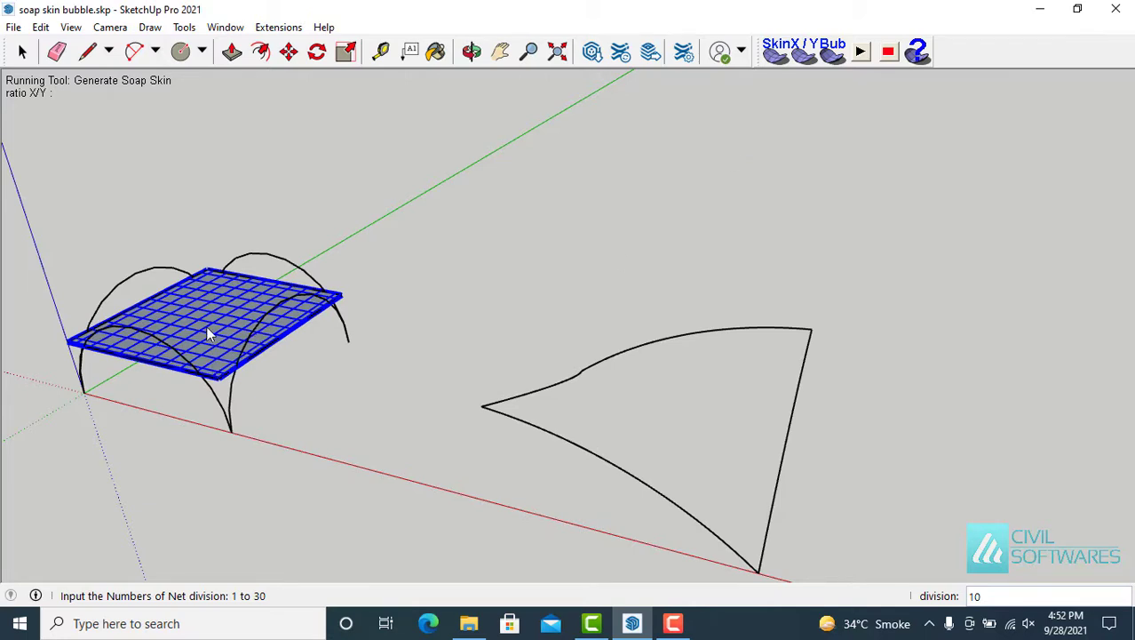
scroll(73, 322, up, 1)
scroll(79, 326, up, 1)
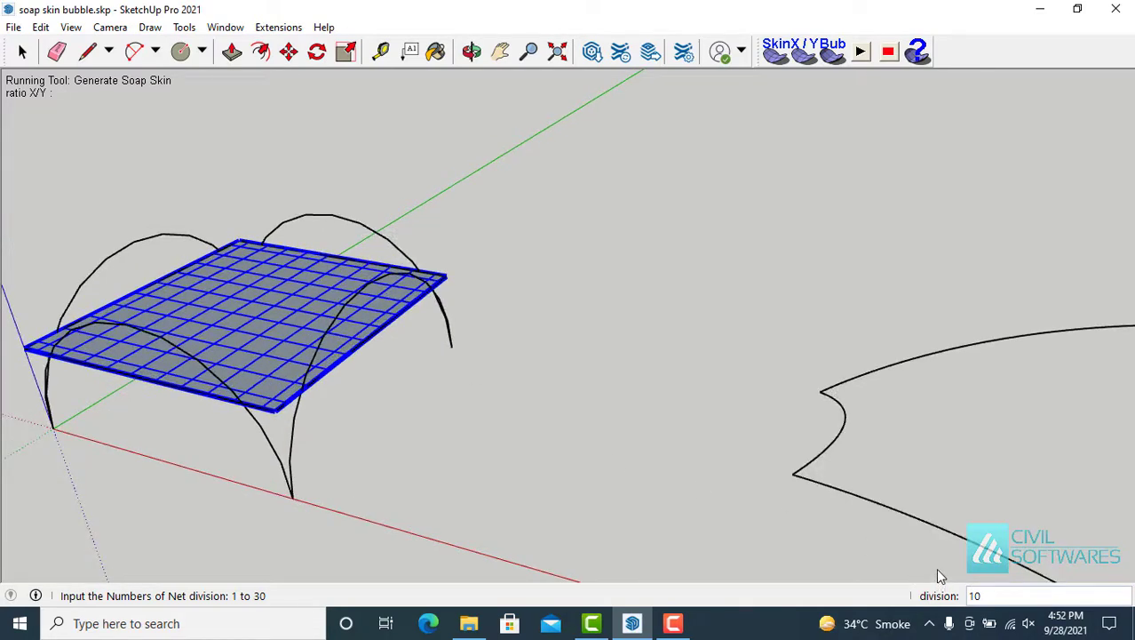
text(30)
key(Return)
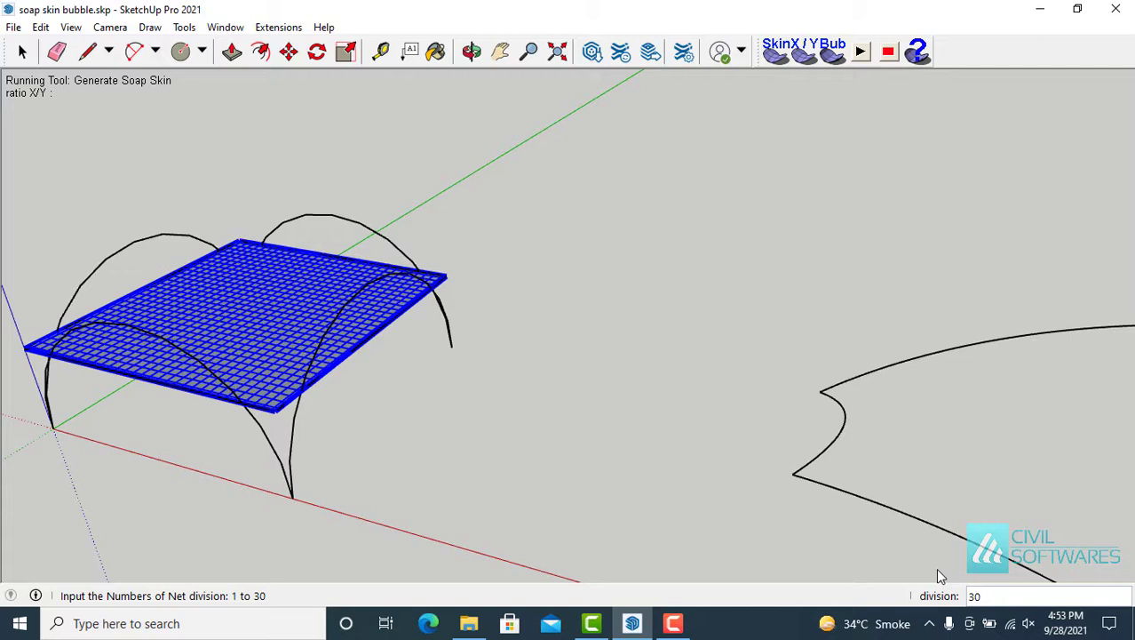
key(Return)
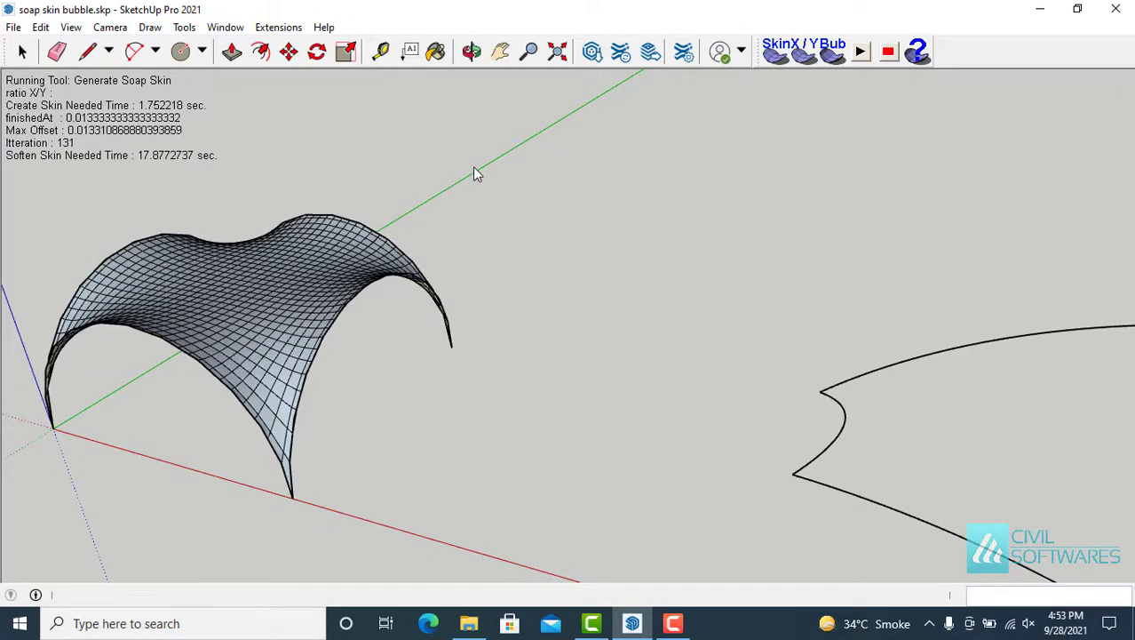
scroll(472, 167, down, 3)
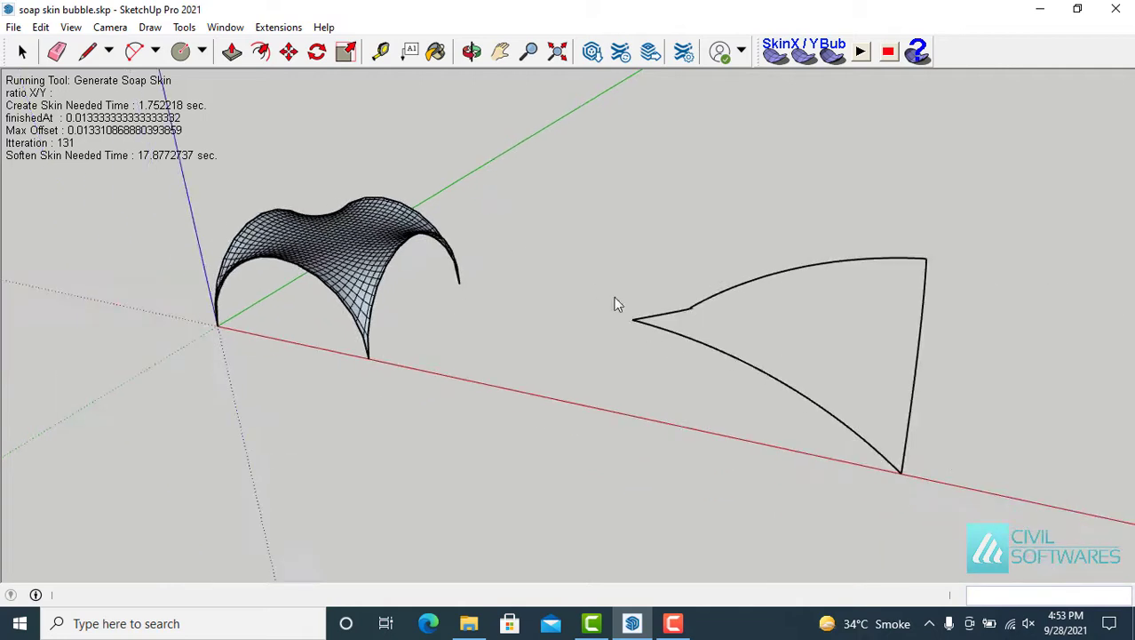
scroll(614, 302, up, 2)
scroll(591, 351, down, 2)
middle_drag(532, 356, 621, 376)
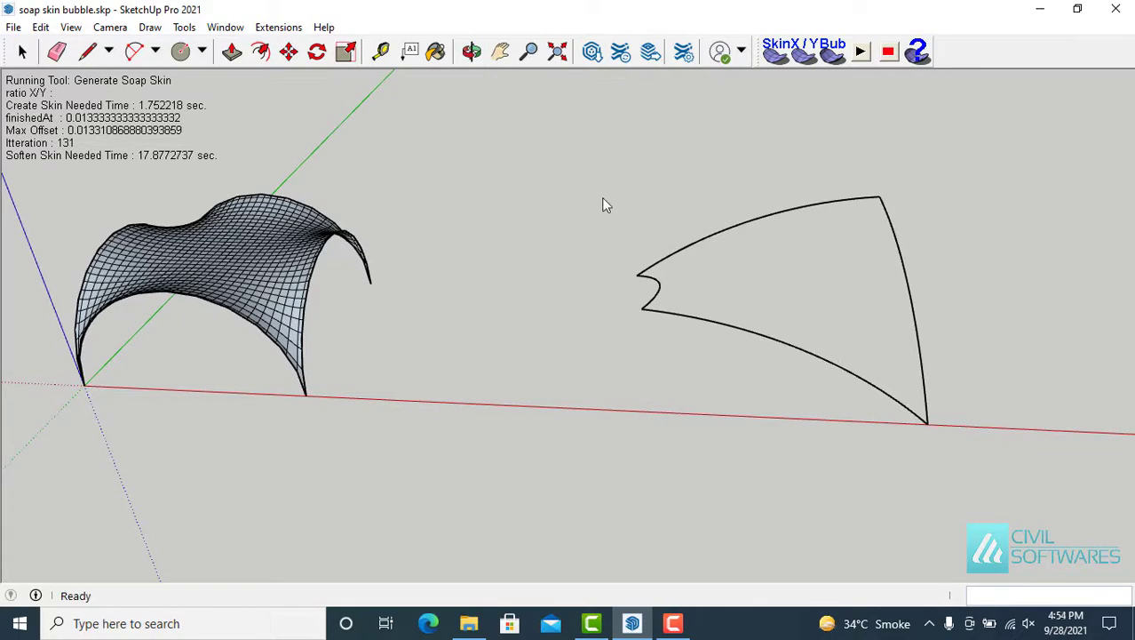
key(space)
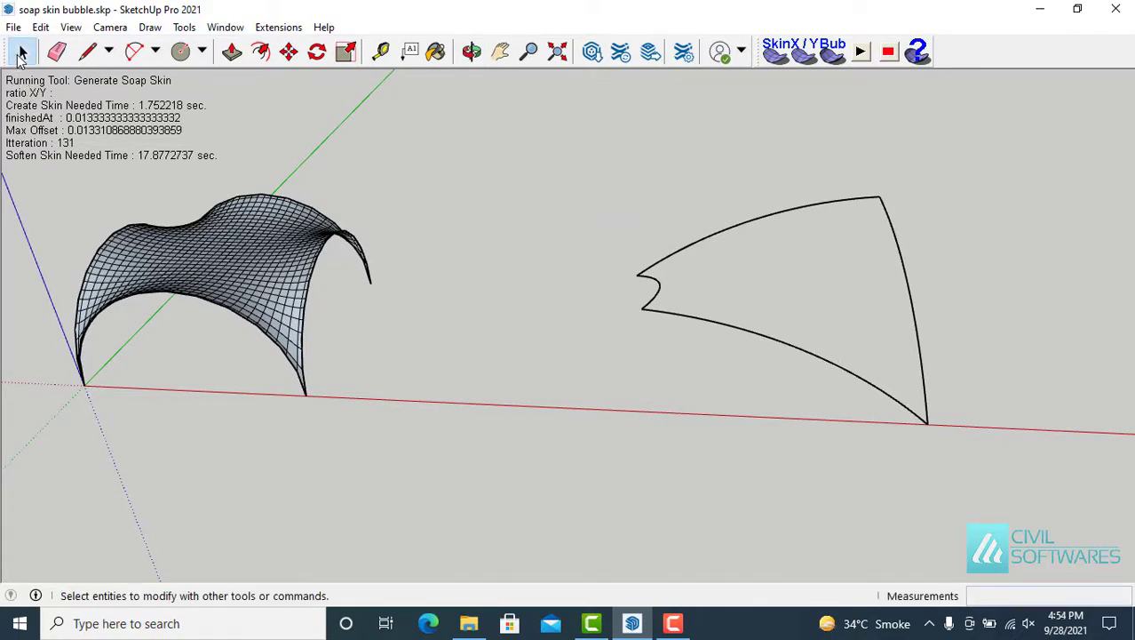
- Generate a soap skin across the larger curved outline beside the arches, entering 25 net divisions, and leave the tool
drag(612, 155, 1008, 485)
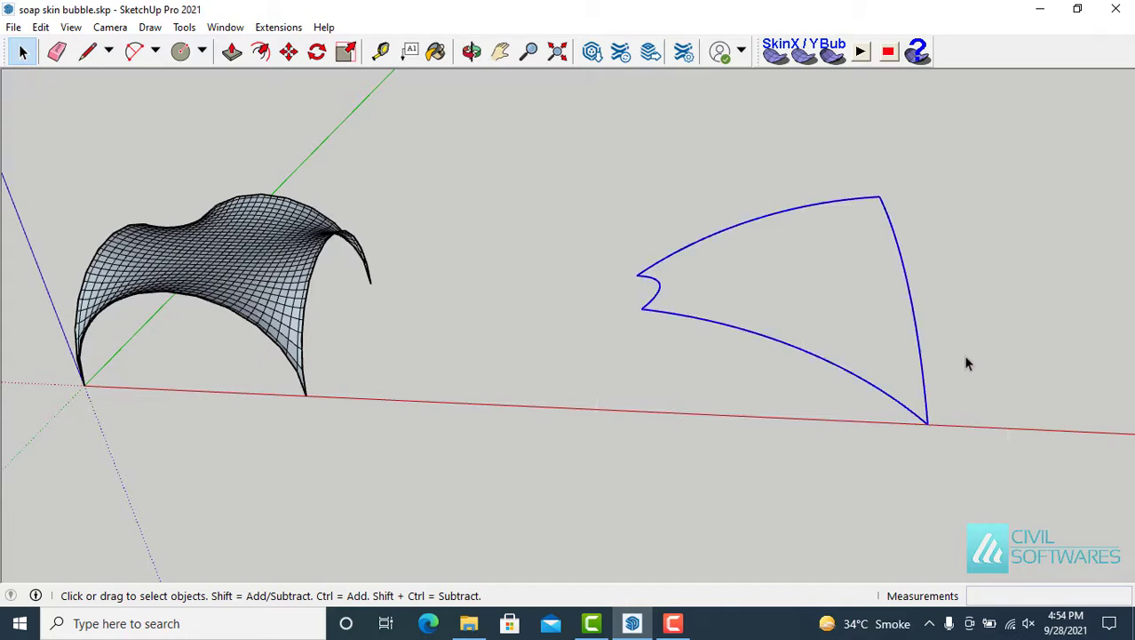
middle_drag(968, 363, 932, 257)
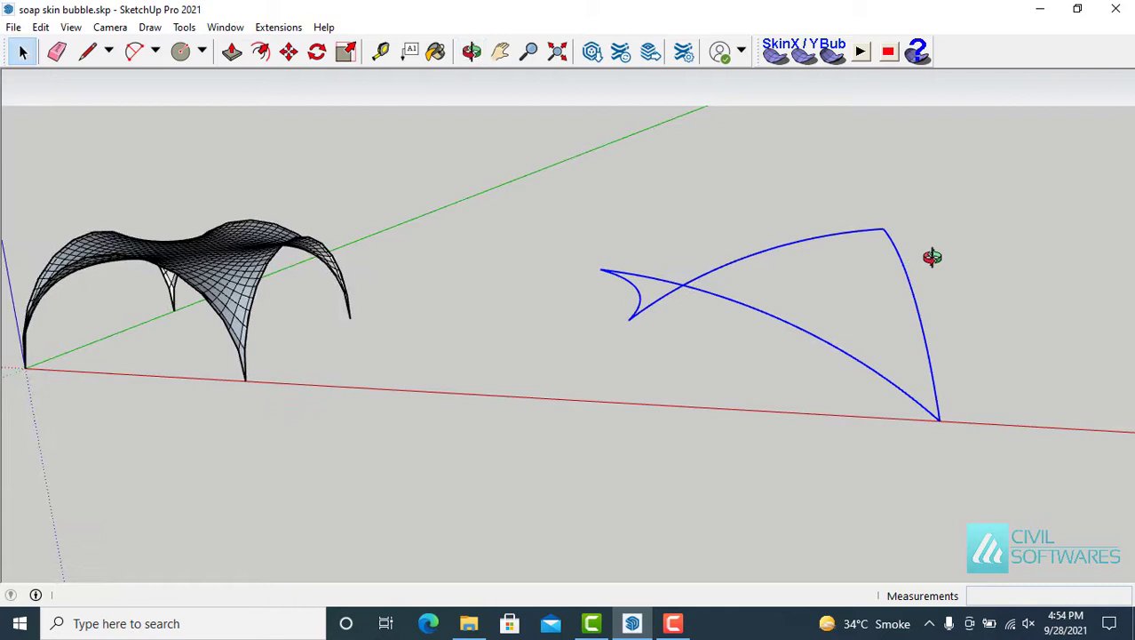
click(773, 61)
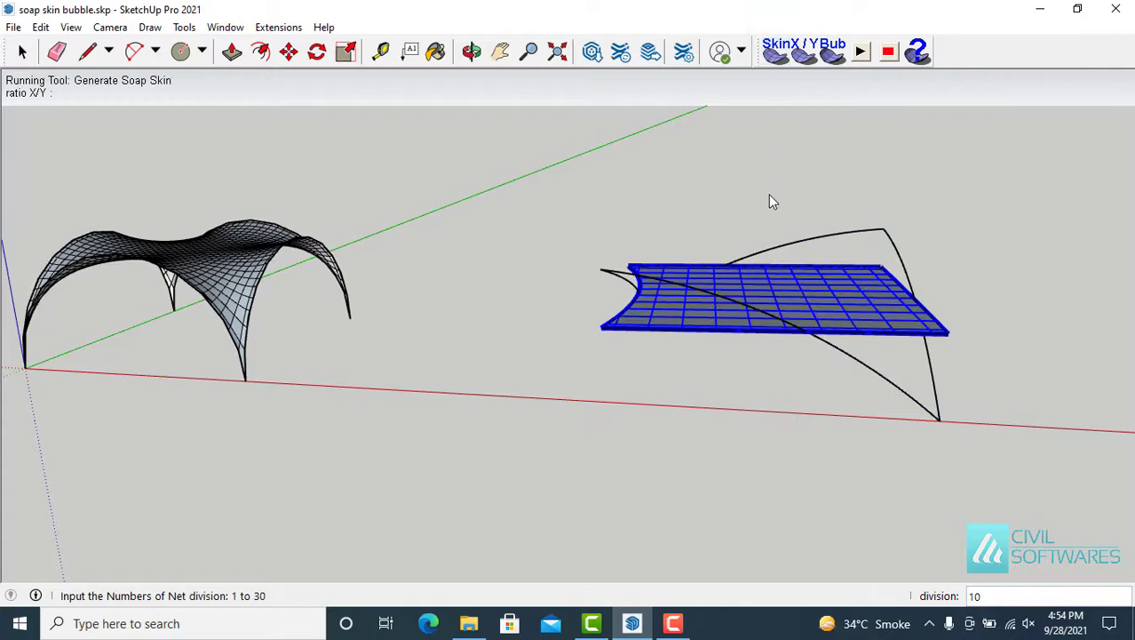
middle_drag(768, 196, 759, 217)
text(25)
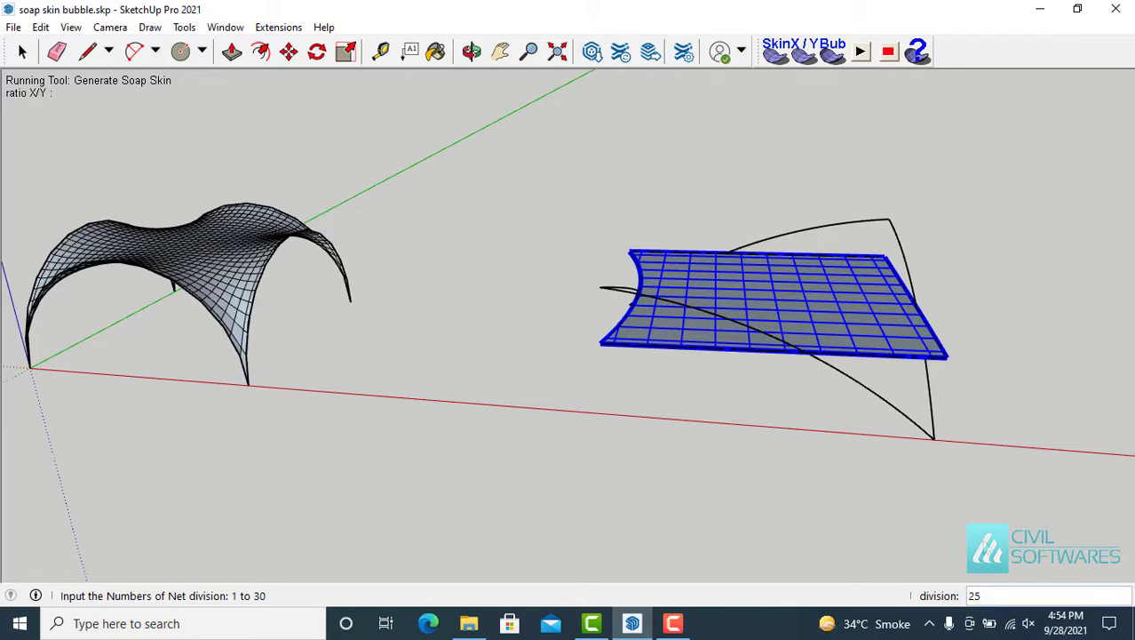
key(Return)
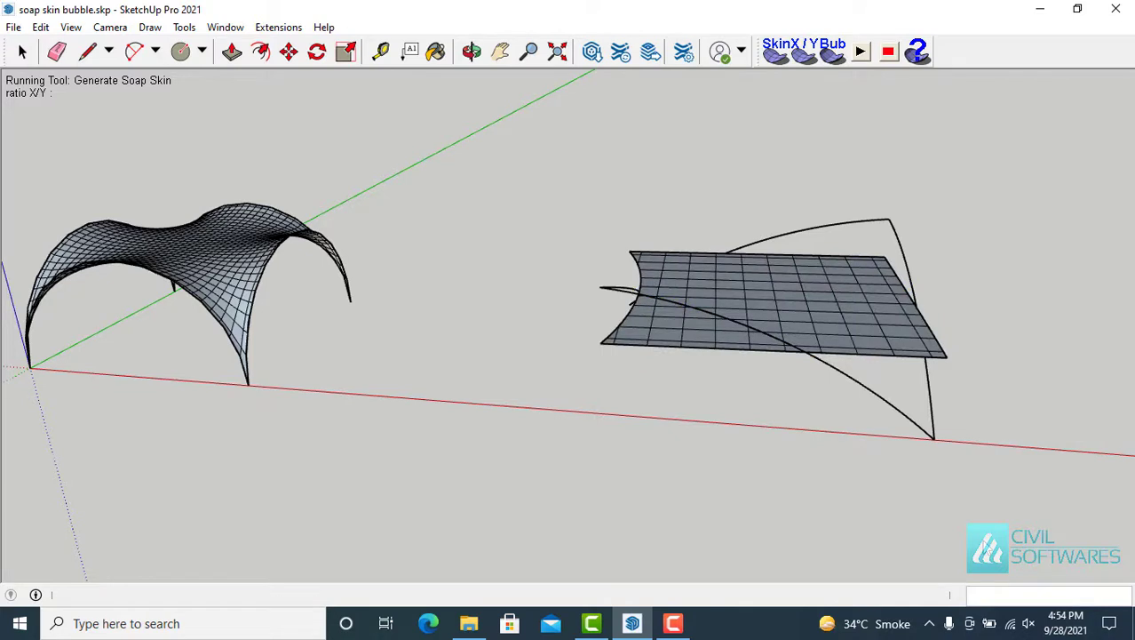
middle_drag(707, 374, 526, 409)
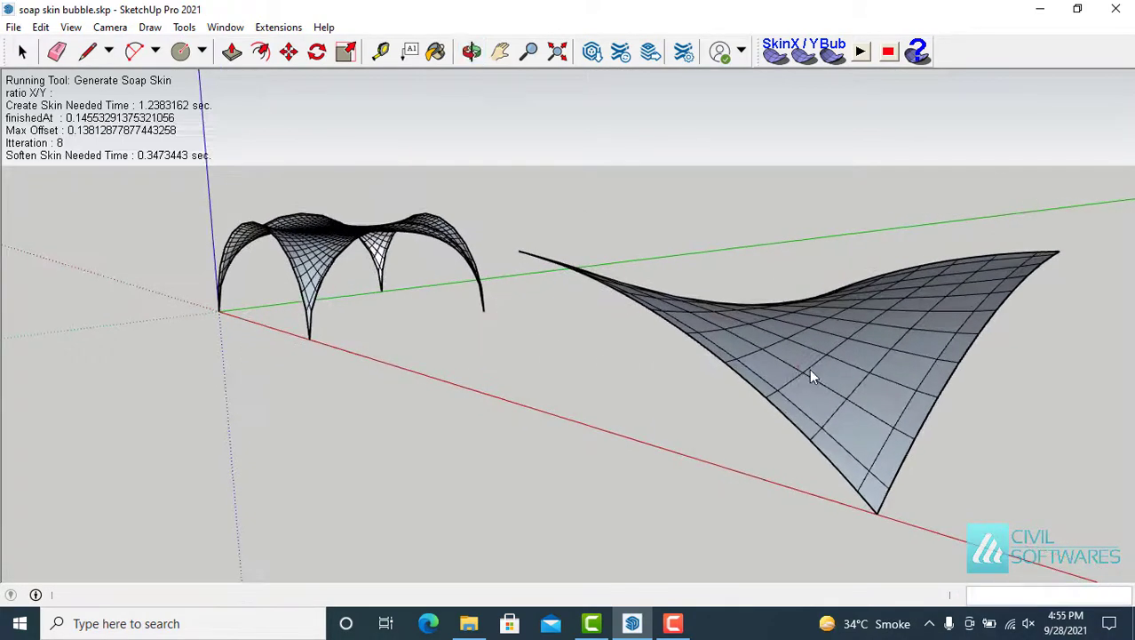
middle_drag(809, 369, 945, 385)
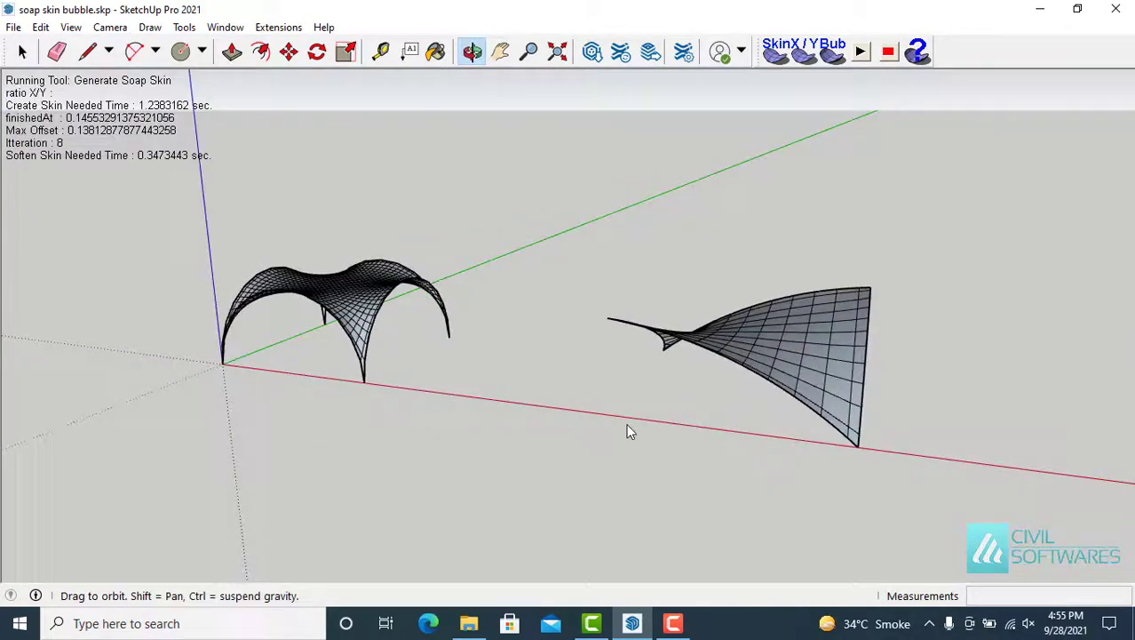
middle_drag(627, 430, 603, 462)
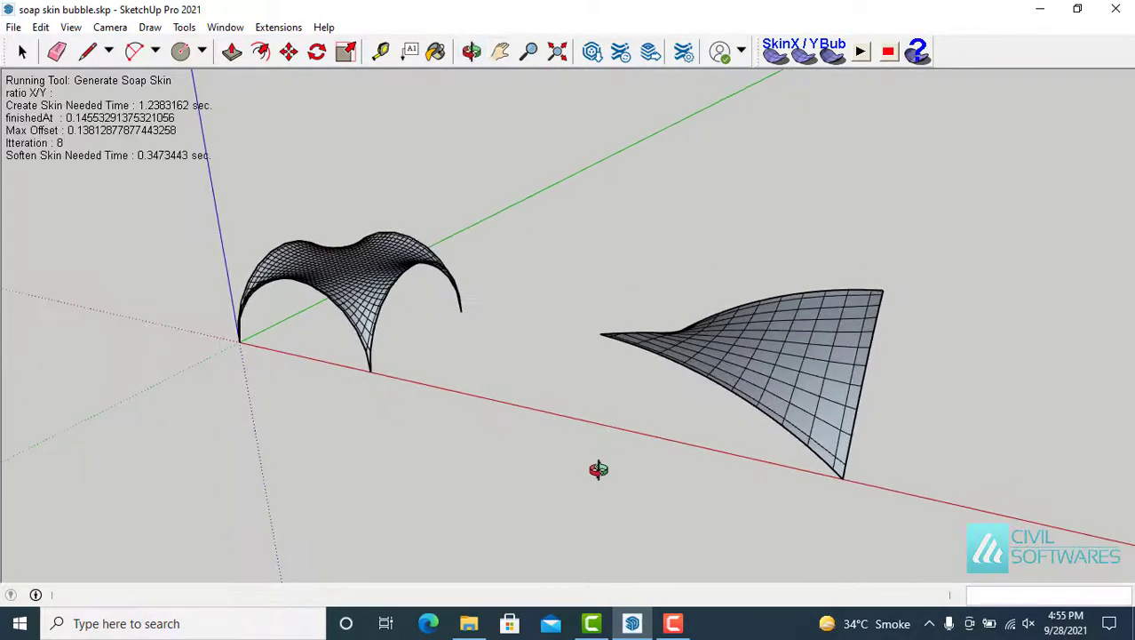
key(space)
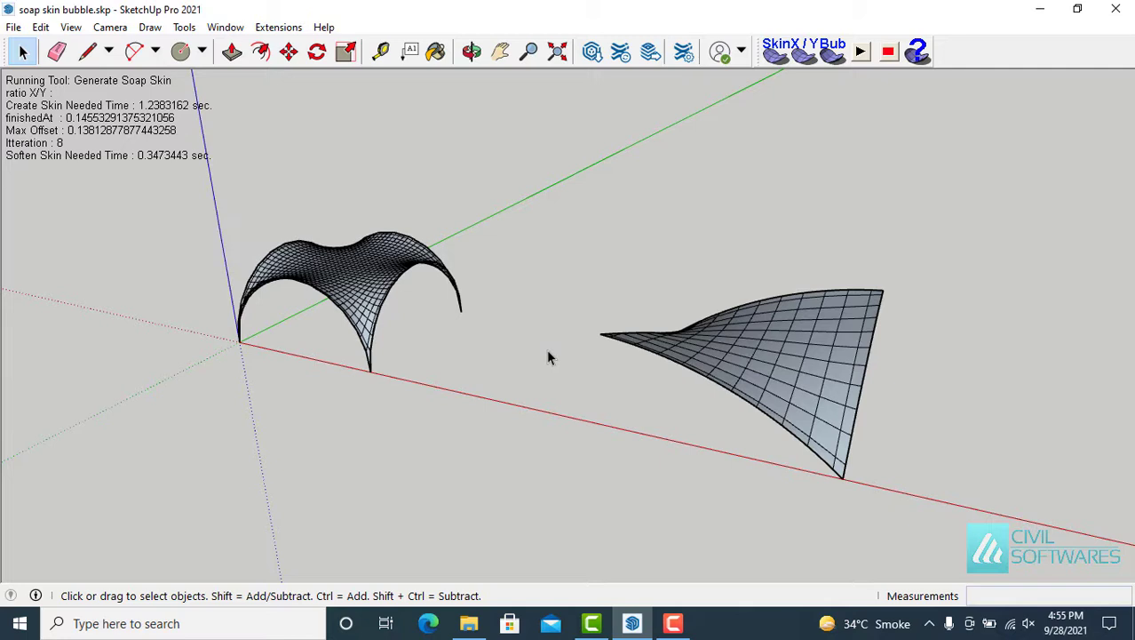
- Draw an 80-sided horizontal circle with an 8' radius on the ground behind the two skins
click(182, 53)
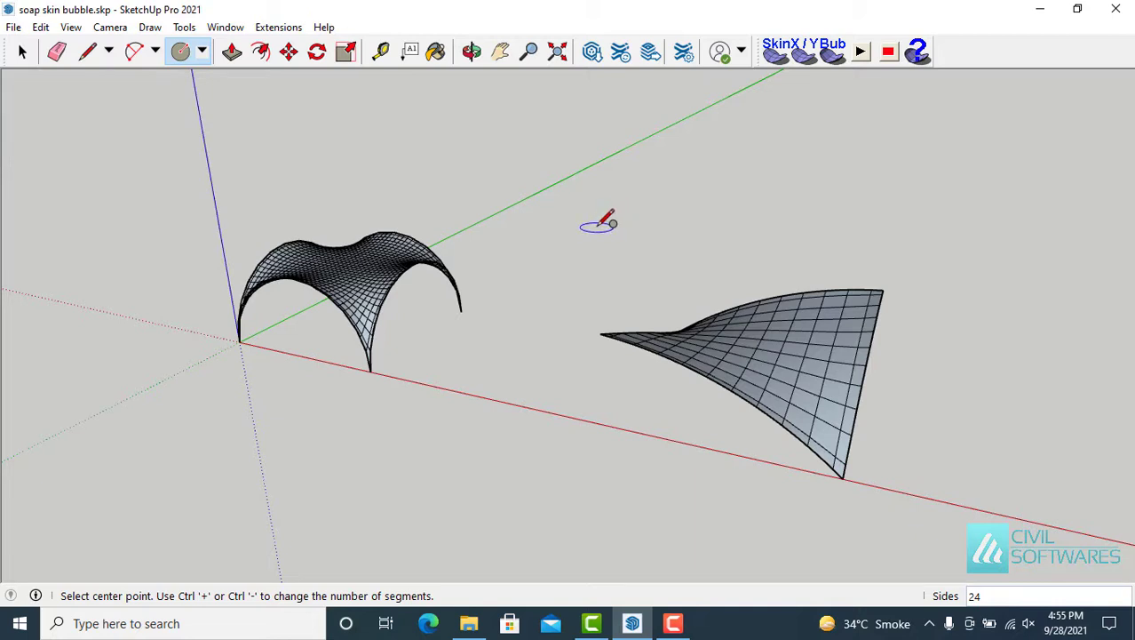
middle_drag(600, 222, 609, 182)
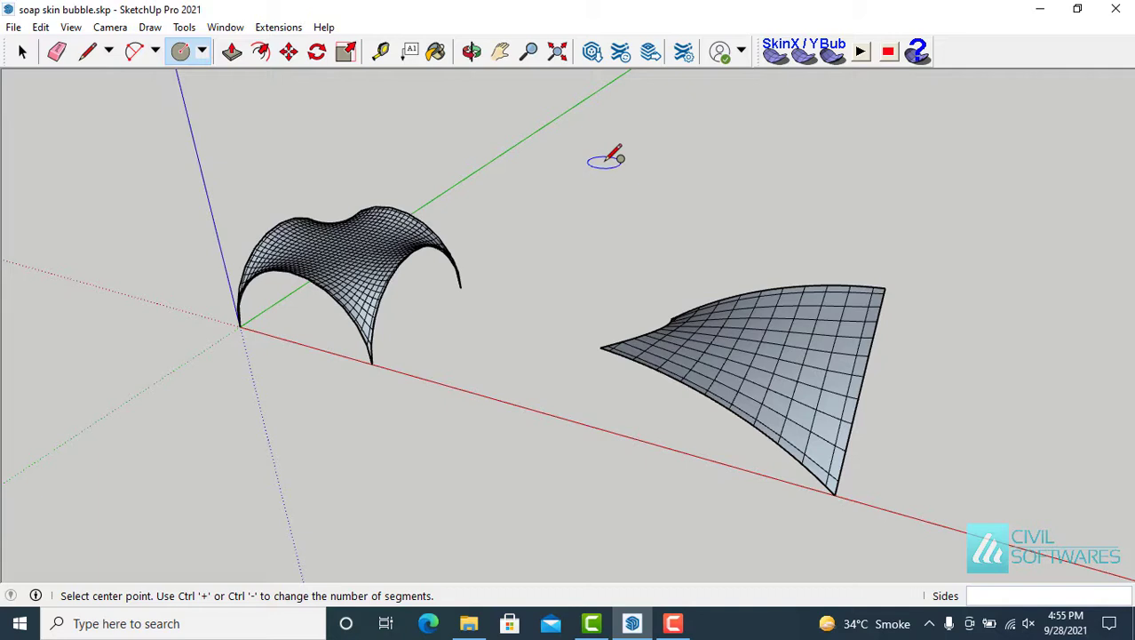
text(80)
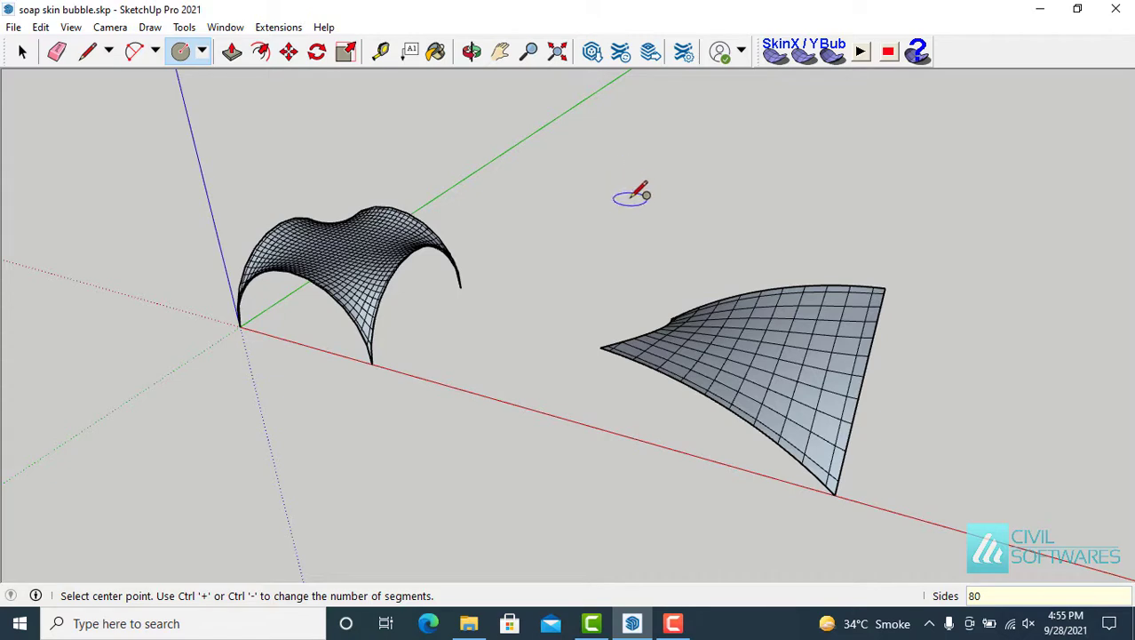
click(636, 179)
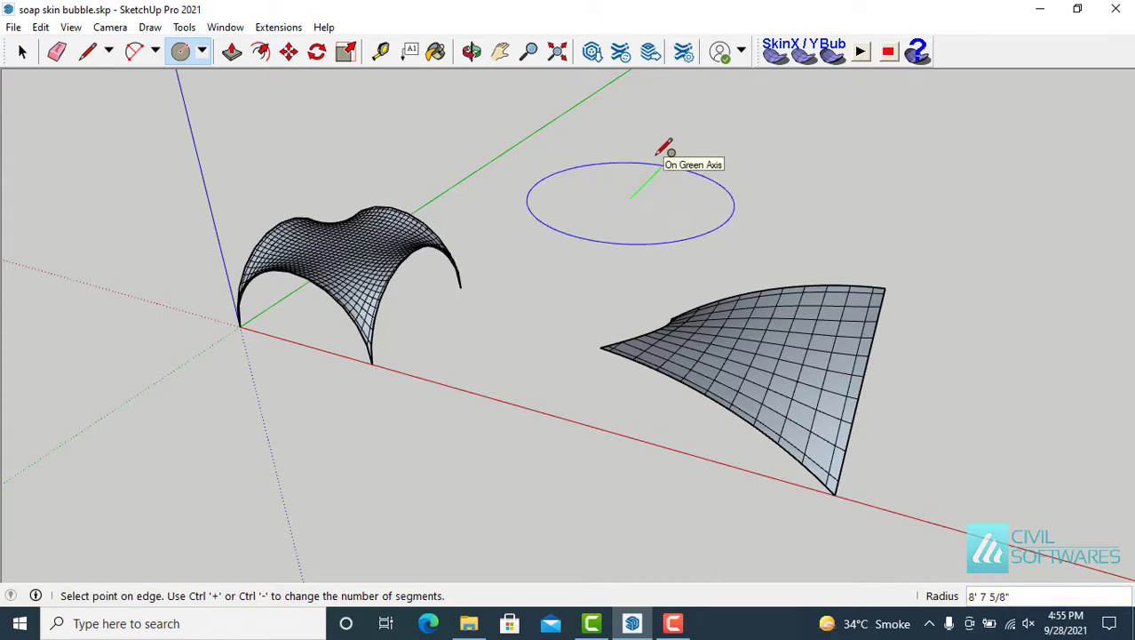
text(8)
key(Return)
key(space)
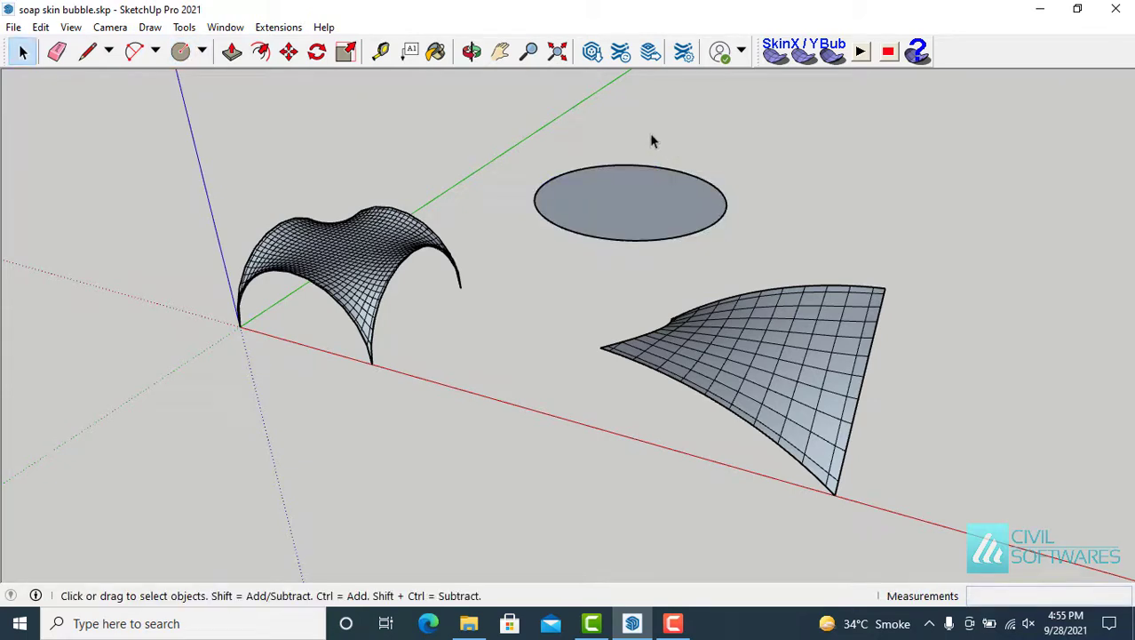
- Generate a soap skin with 30 net divisions across the circle nearer the green axis, and leave the tool
scroll(657, 147, up, 4)
middle_drag(658, 148, 654, 142)
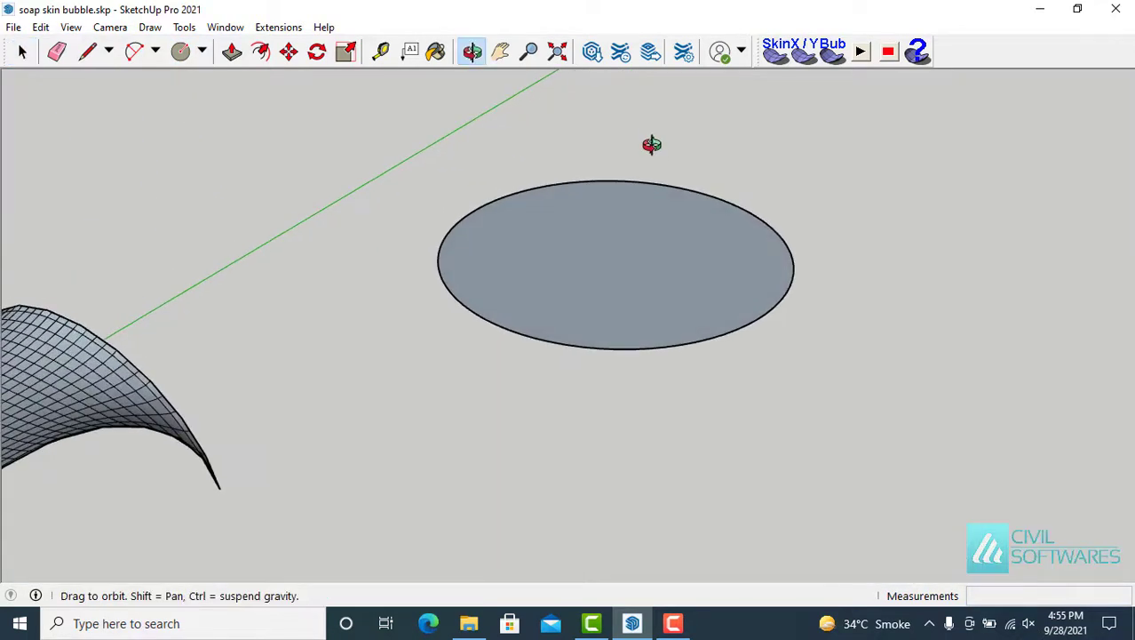
drag(358, 98, 890, 460)
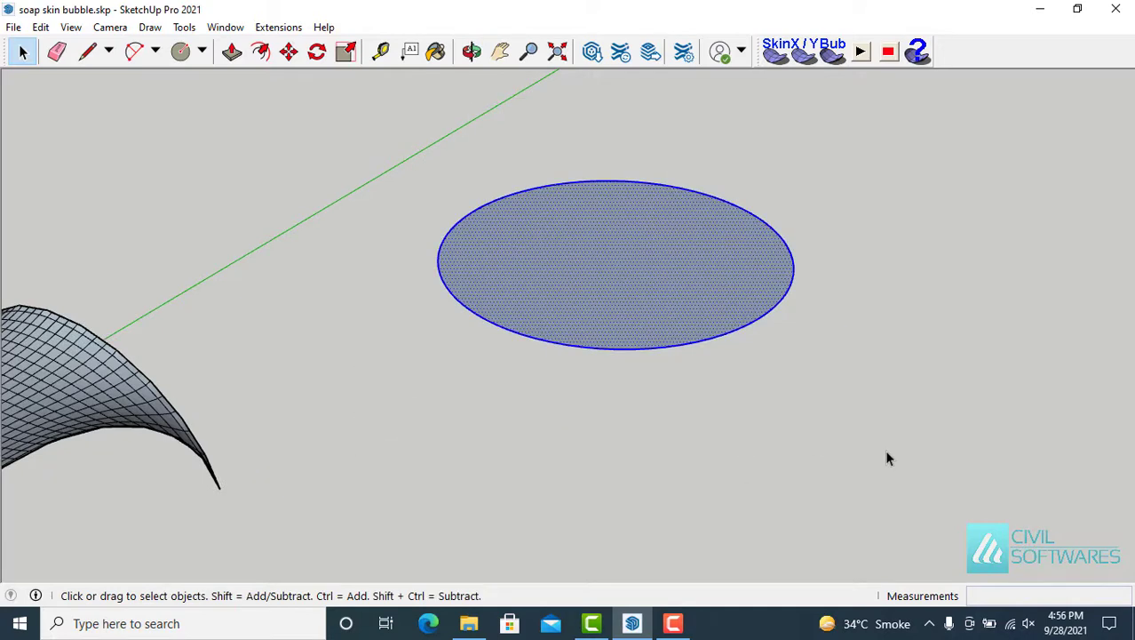
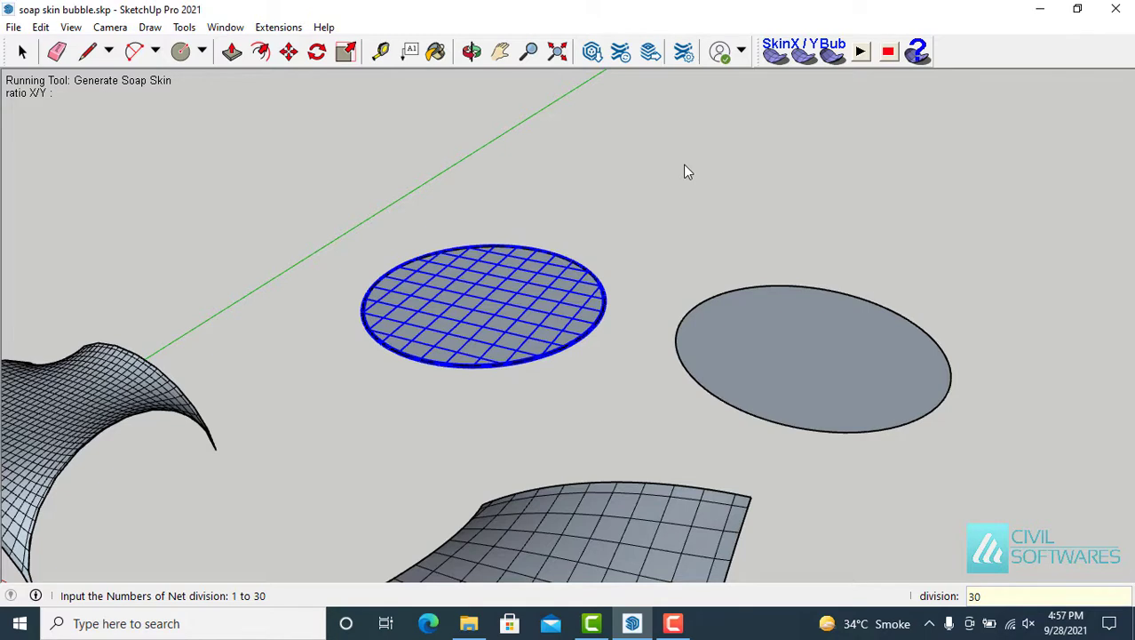
key(Return)
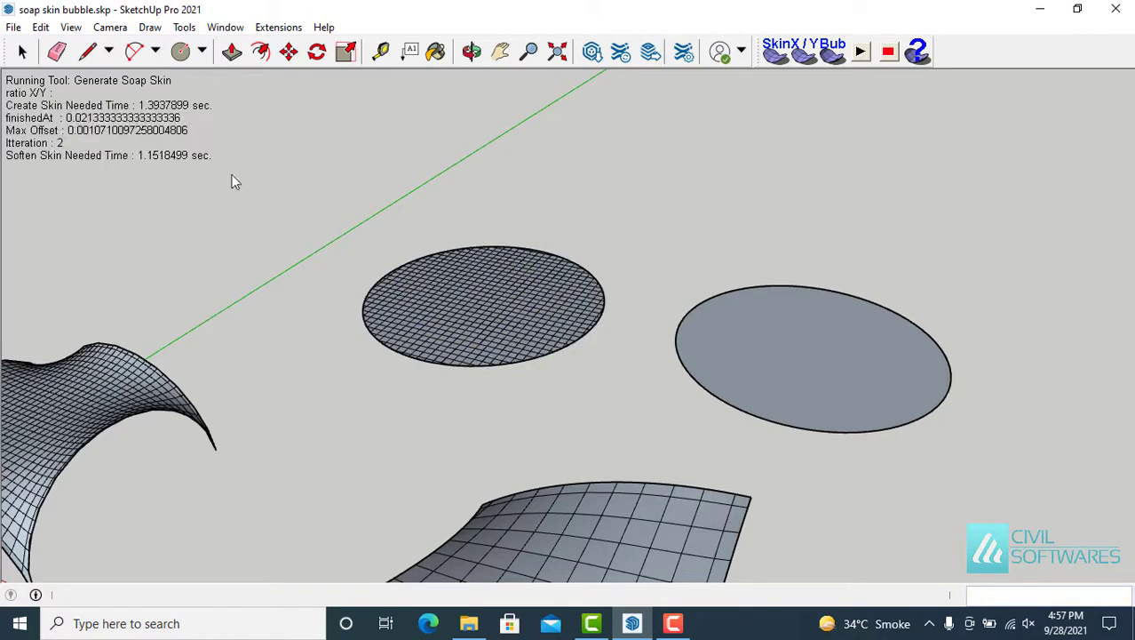
click(22, 52)
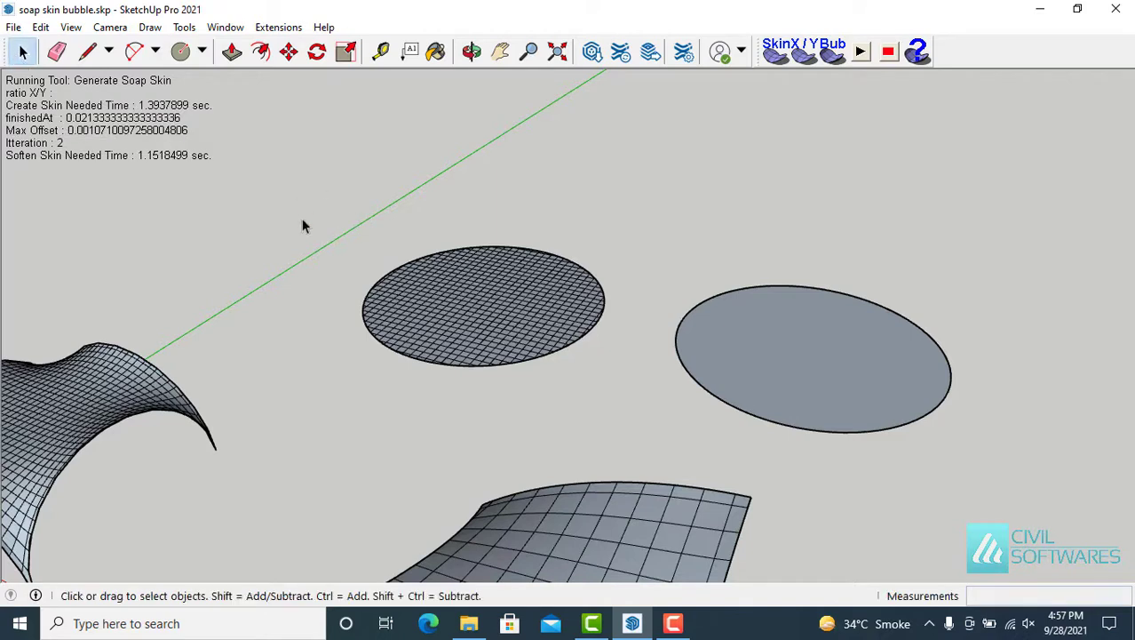
- Inflate the new circular skin into a soap bubble with a pressure of -100, and leave the tool
drag(302, 194, 631, 409)
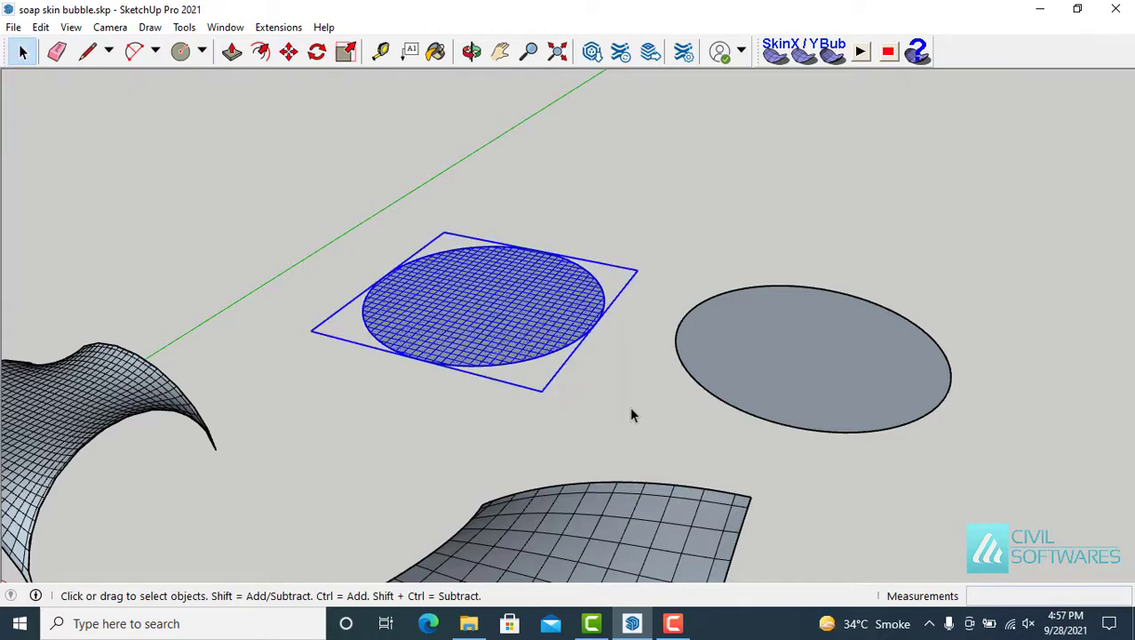
click(835, 56)
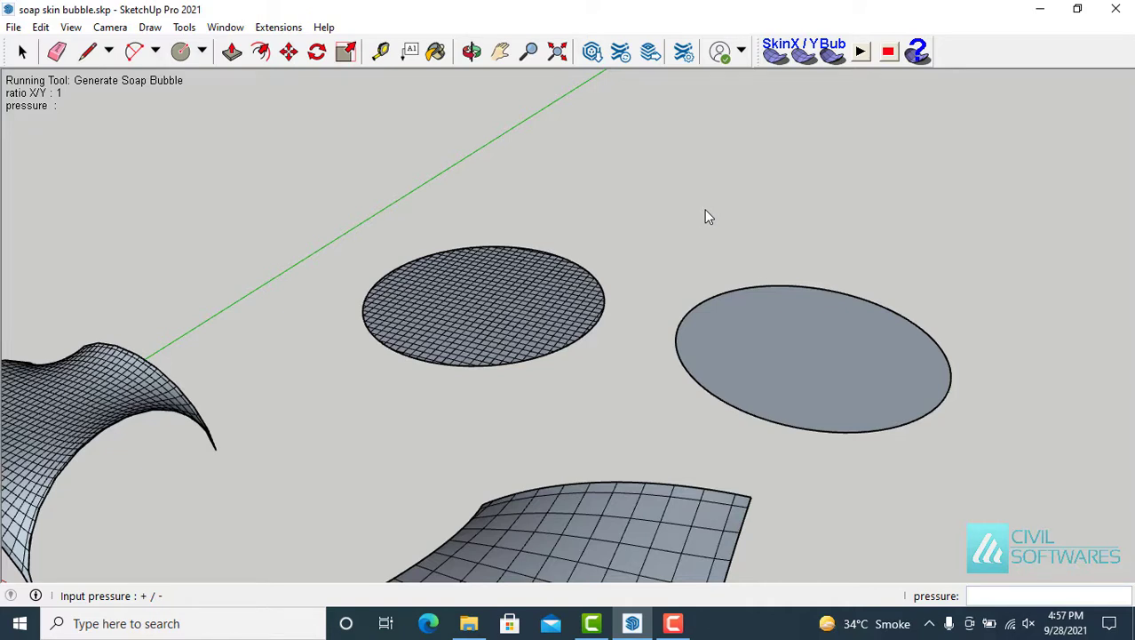
text(-100)
key(Return)
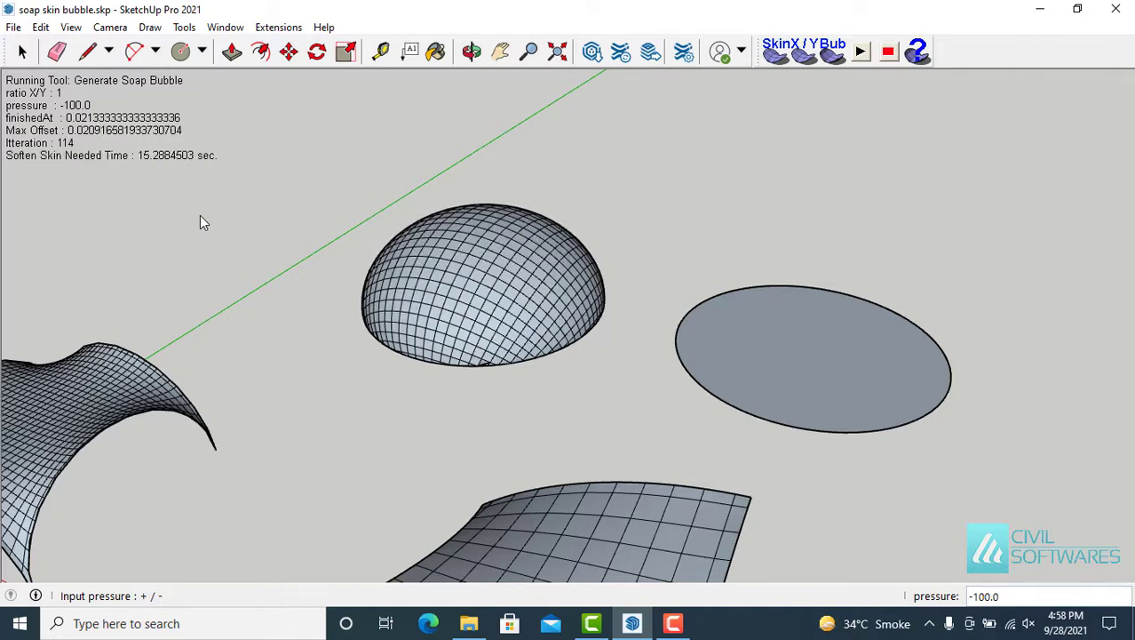
click(22, 52)
- Generate a soap skin with 30 net divisions across the remaining flat circle beside the dome
drag(646, 219, 1001, 461)
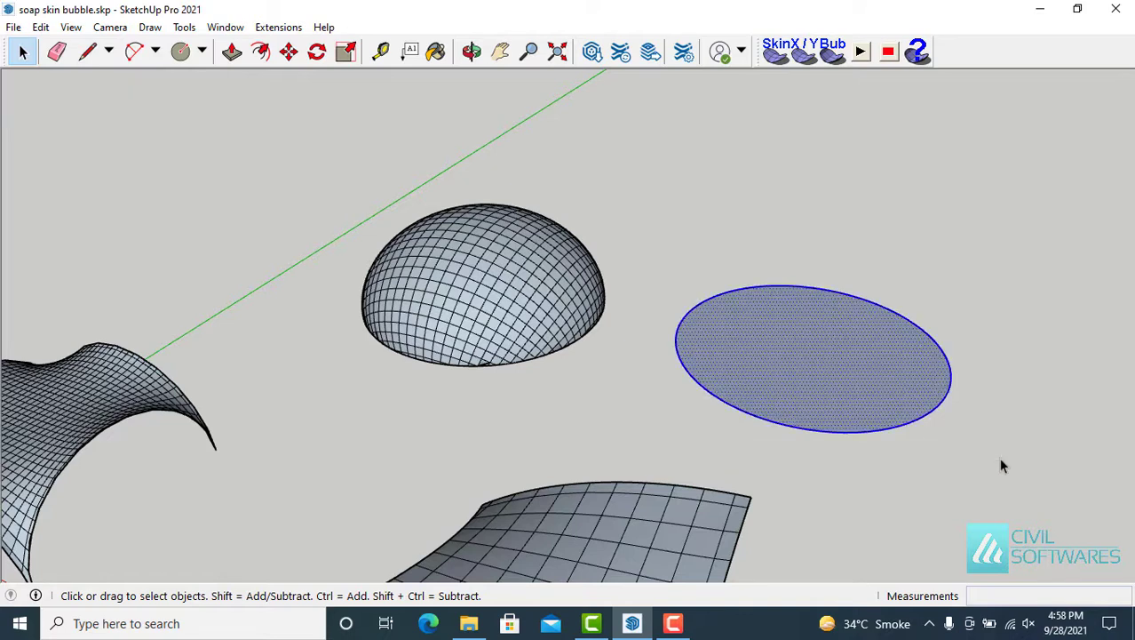
click(776, 55)
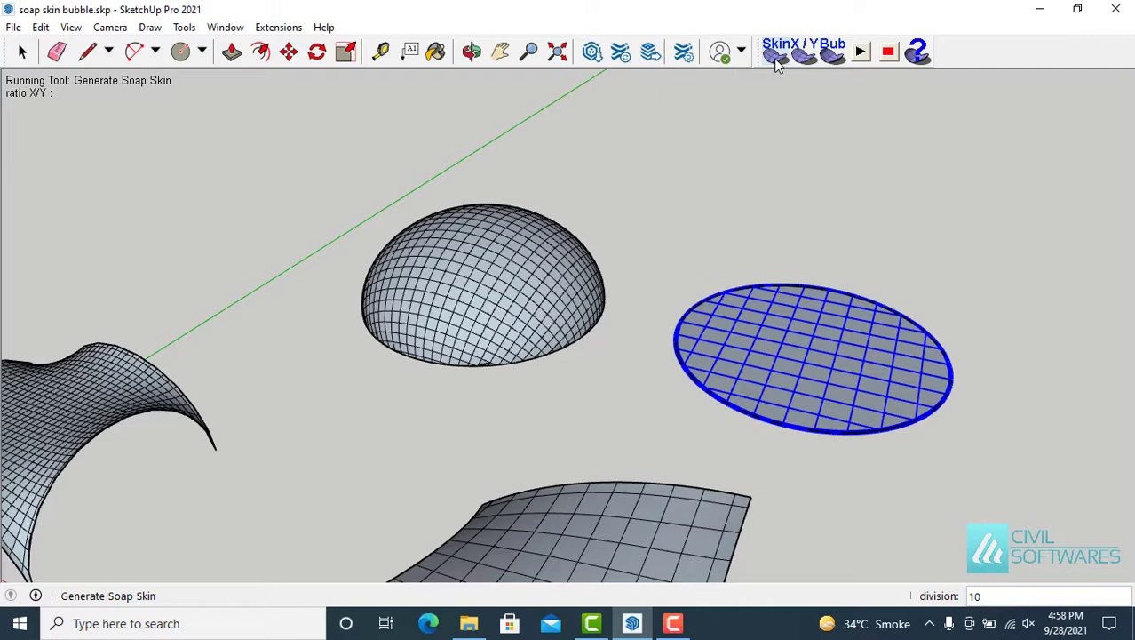
text(30)
key(Return)
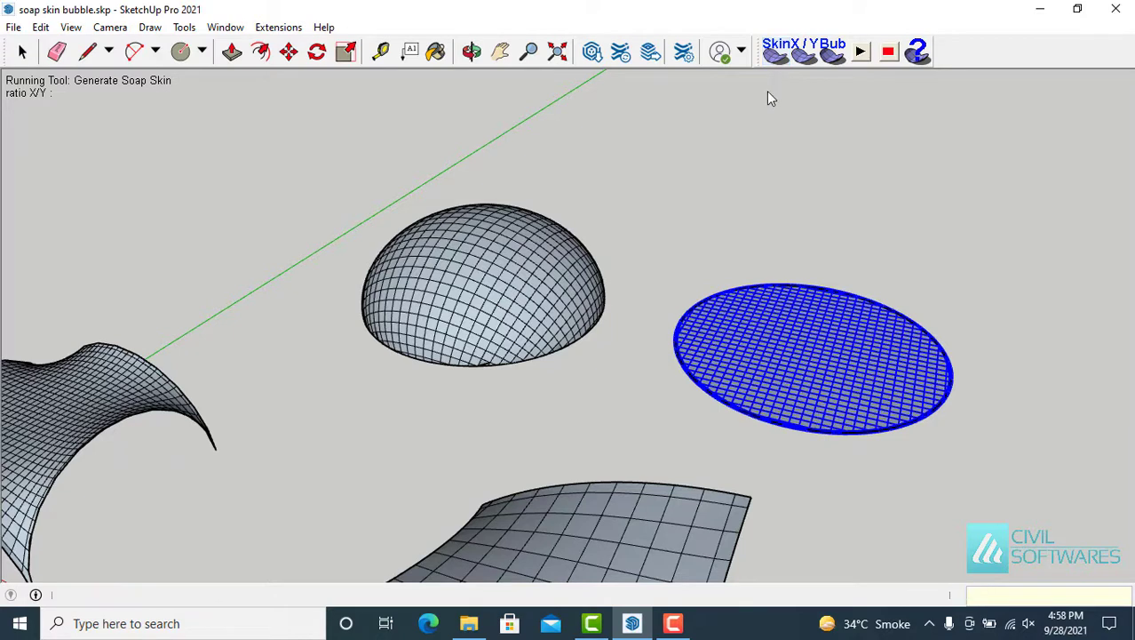
key(Return)
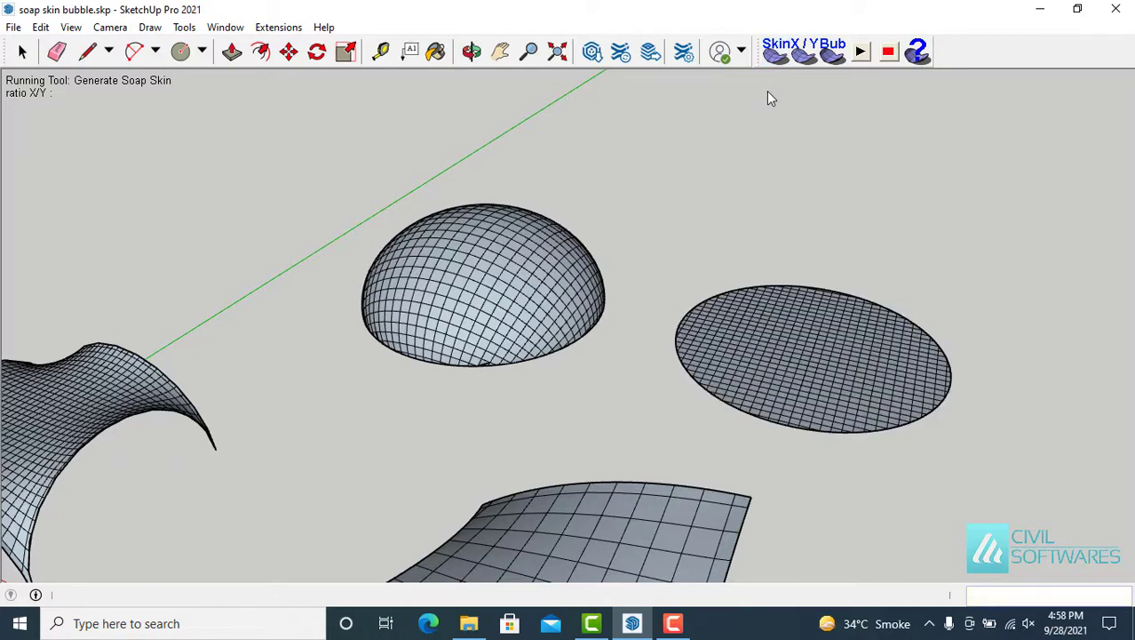
- Generate a soap bubble from the second circular skin with a pressure of 100
drag(657, 189, 982, 452)
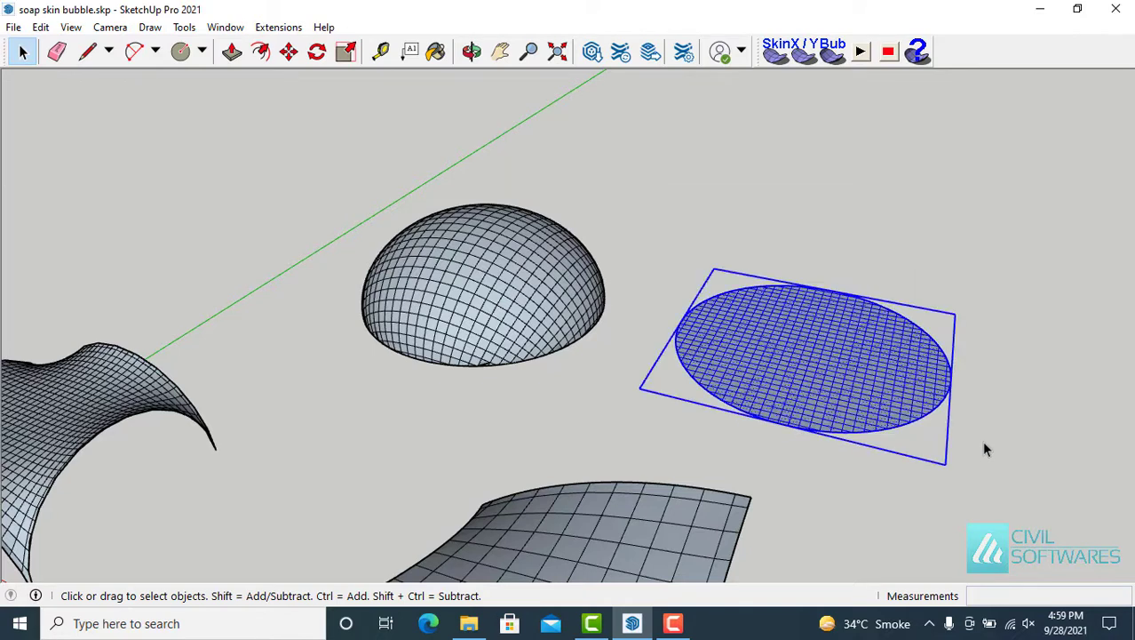
click(836, 61)
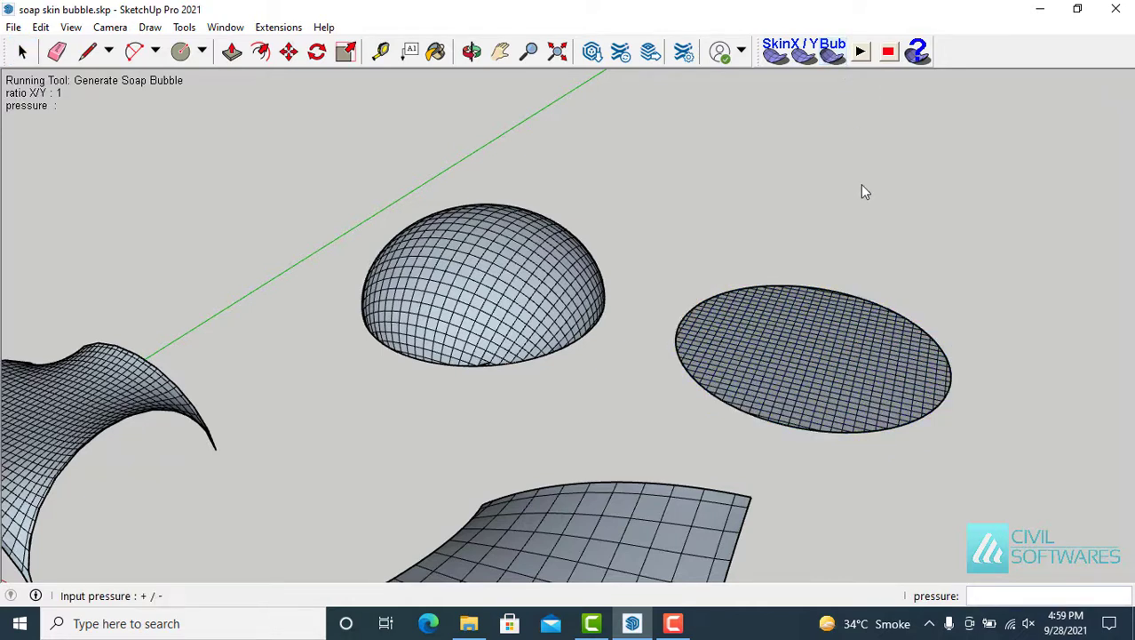
text(00)
key(Return)
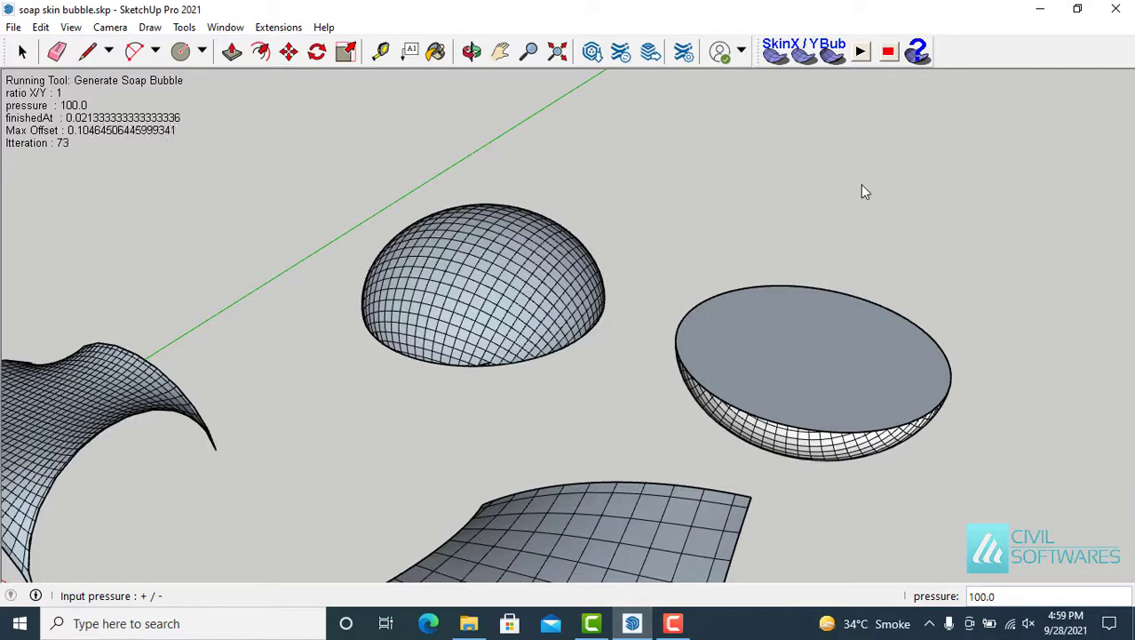
key(o)
drag(864, 231, 990, 366)
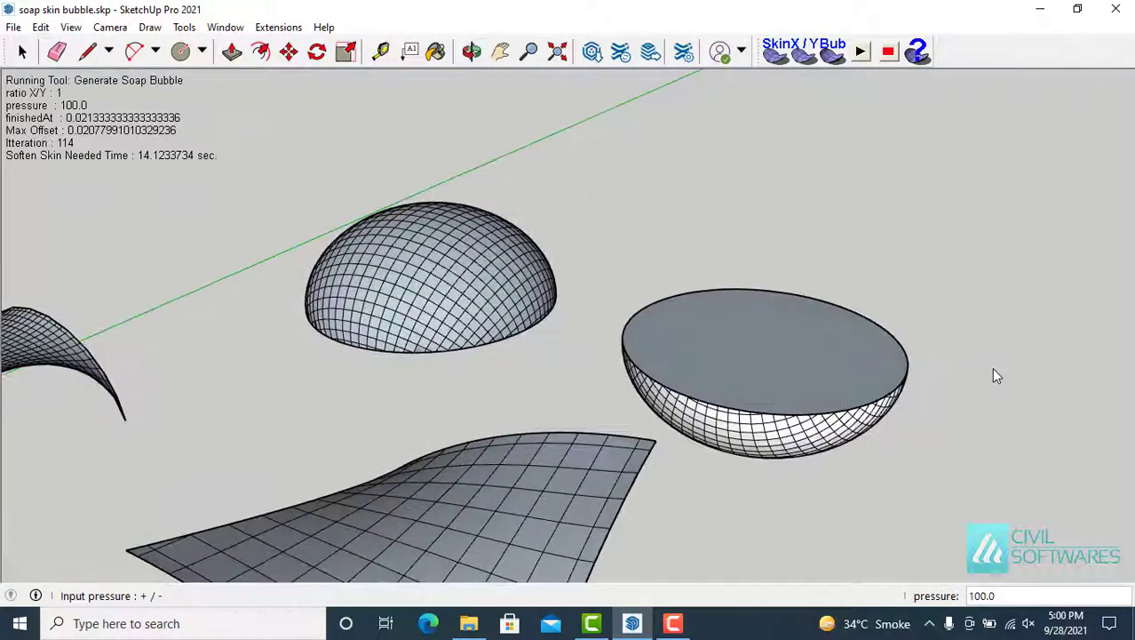
middle_drag(975, 411, 660, 235)
middle_drag(689, 405, 691, 424)
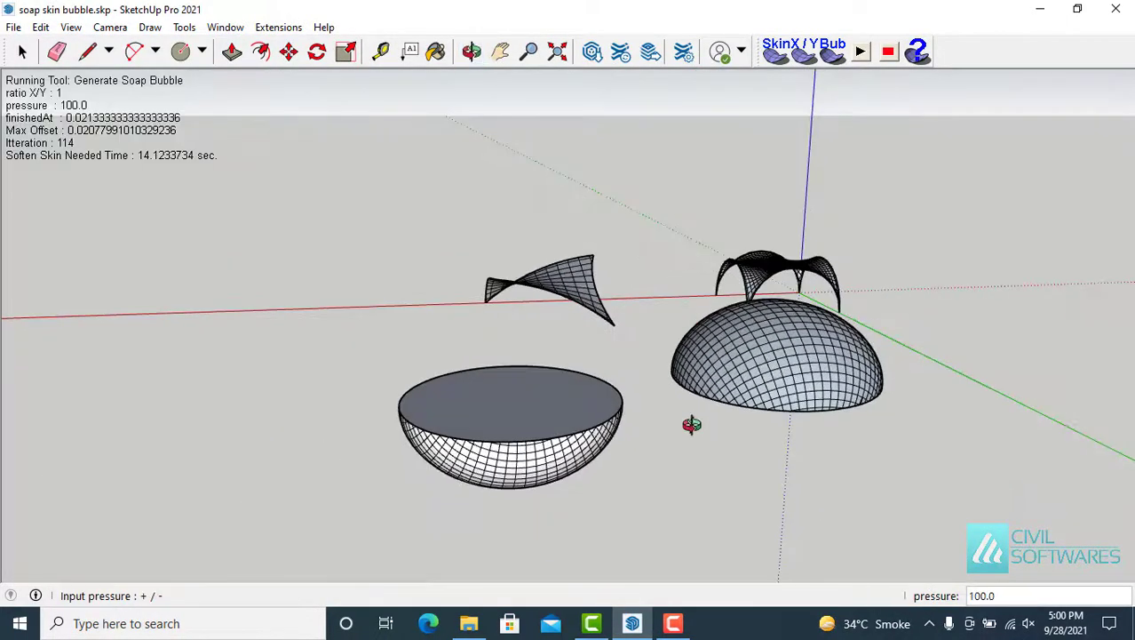